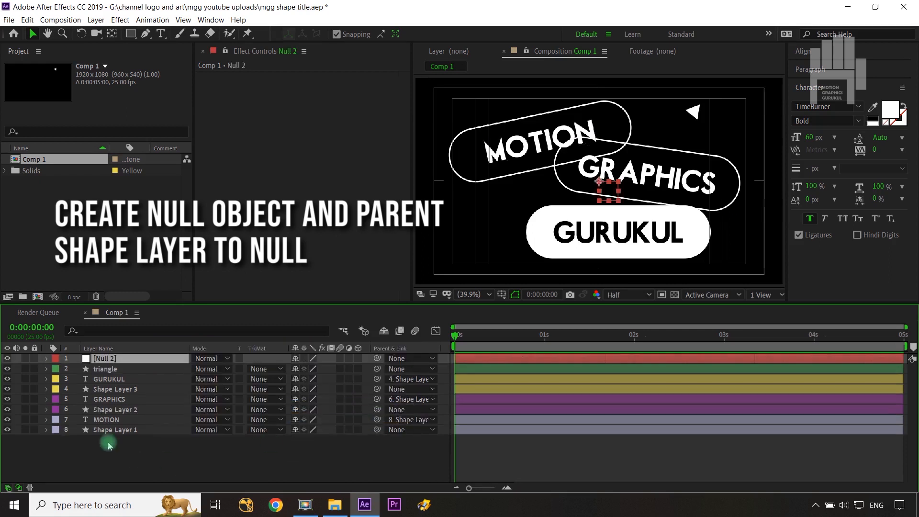
- Parent Shape Layer 3, Shape Layer 2 and Shape Layer 1 to Null 2
left_click(115, 389)
left_click(117, 409, "ctrl")
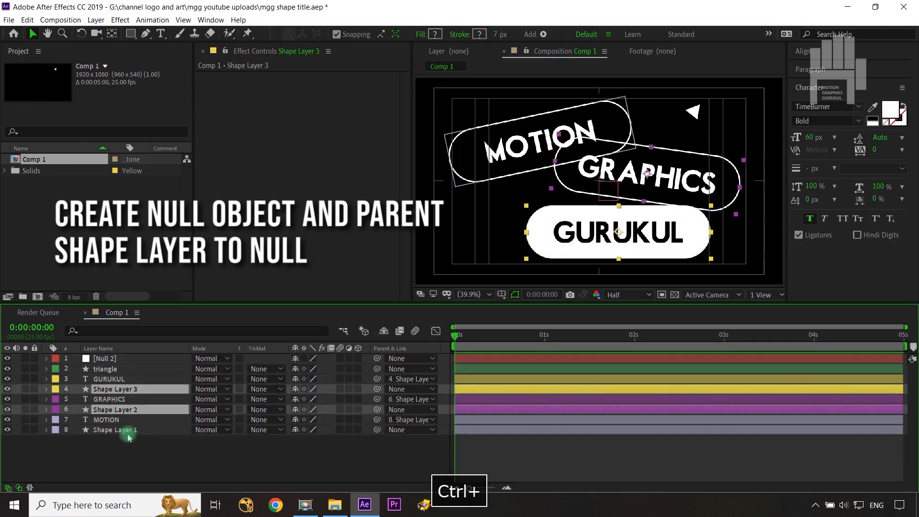
left_click(124, 429, "ctrl")
left_click_drag(377, 389, 127, 360)
- Set starting keyframes for Null 2's Position and Rotation at 0 seconds
left_click(110, 427)
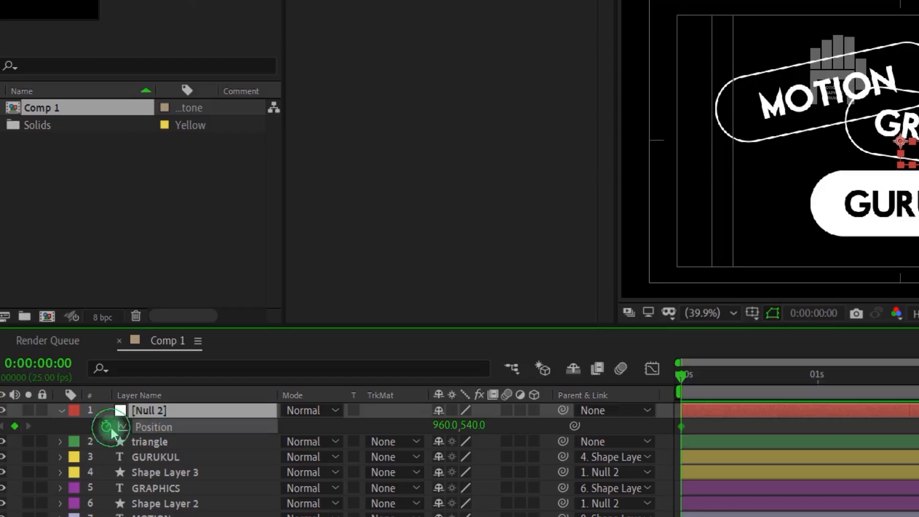
key("shift+r")
left_click(108, 442)
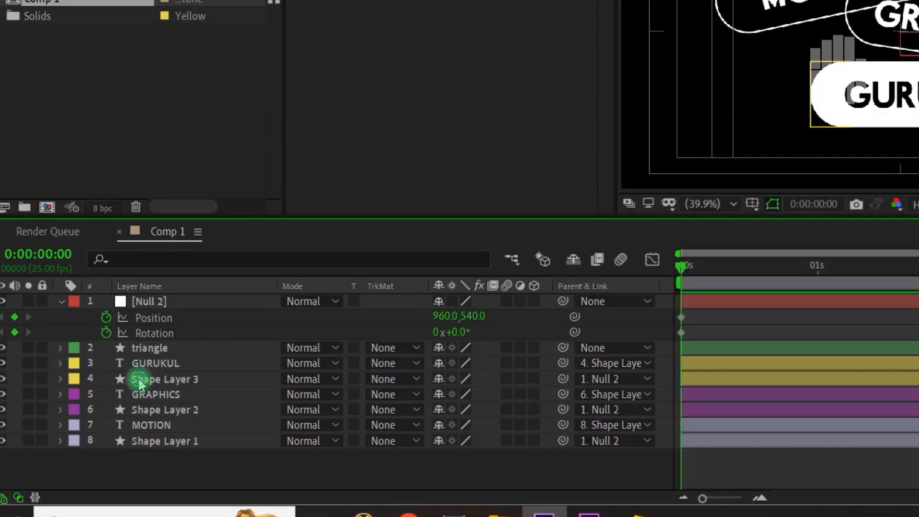
- Convert Shape Layer 3's Rectangle Path 1 into a Bezier path
left_click(139, 381)
left_click(59, 382)
left_click(94, 405)
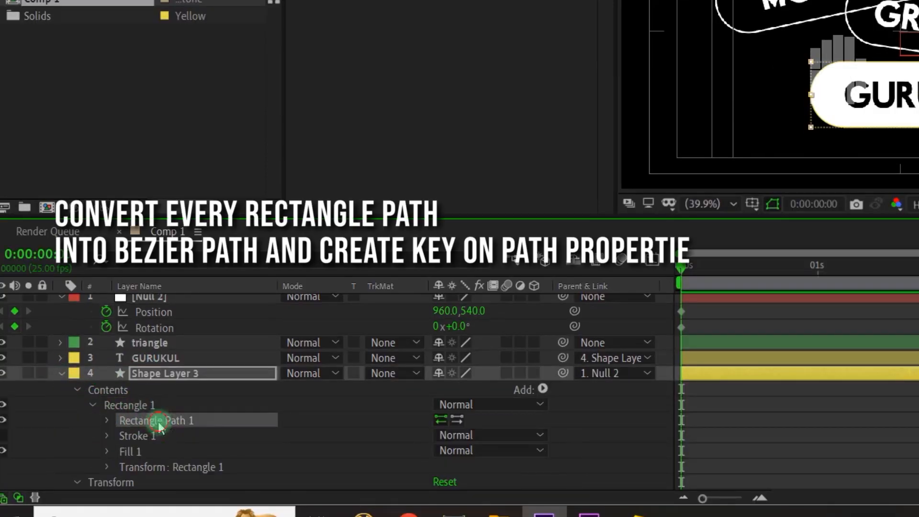
right_click(156, 421)
left_click(210, 440)
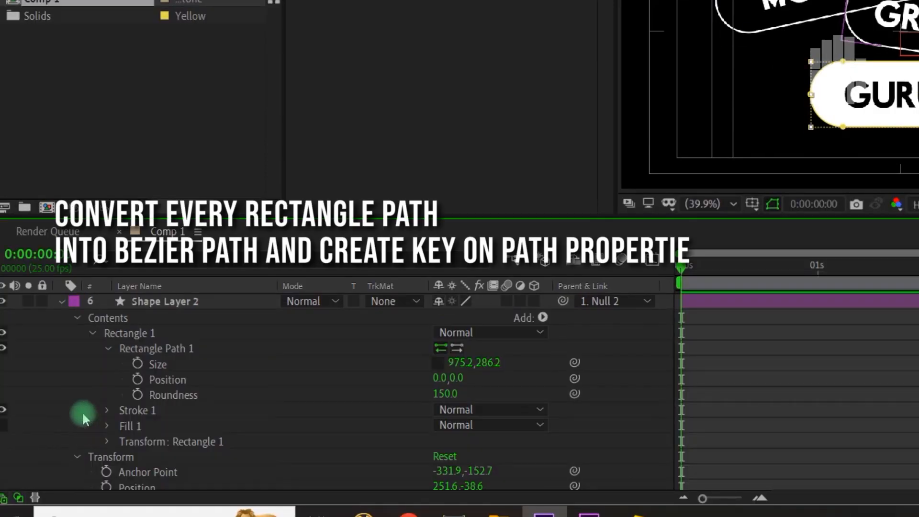
- Convert Shape Layer 2's Rectangle Path 1 into a Bezier path and set a keyframe on its Path
right_click(148, 348)
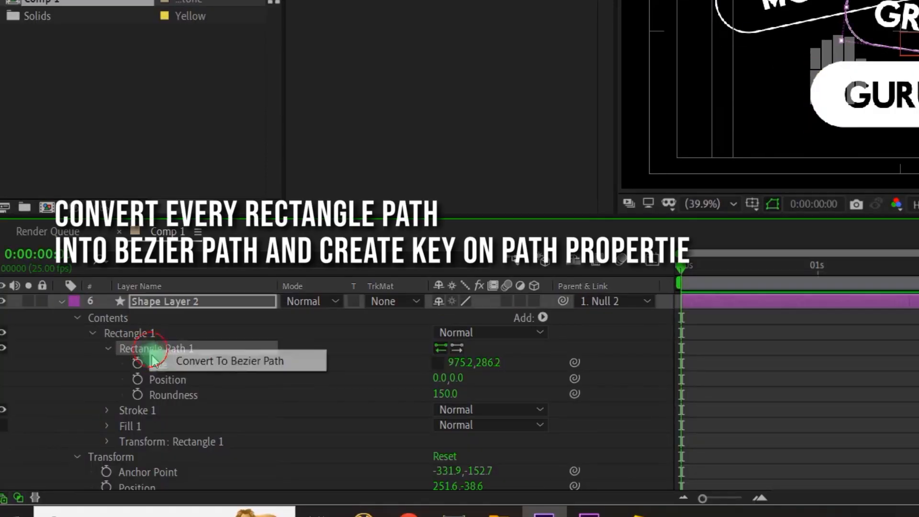
left_click(205, 362)
left_click(106, 348)
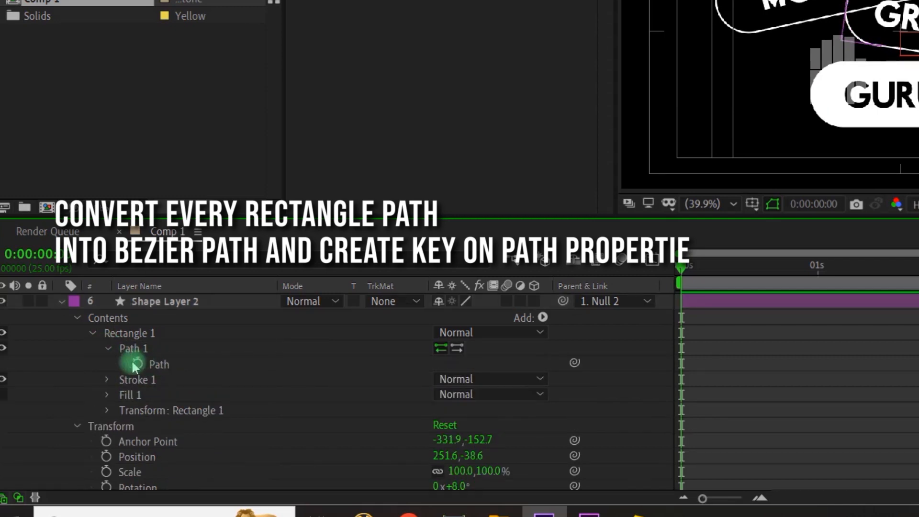
left_click(138, 363)
- Set a keyframe on Shape Layer 3's Path property
scroll(122, 377, "up", 3)
left_click(60, 379)
scroll(99, 343, "down", 3)
left_click(109, 349)
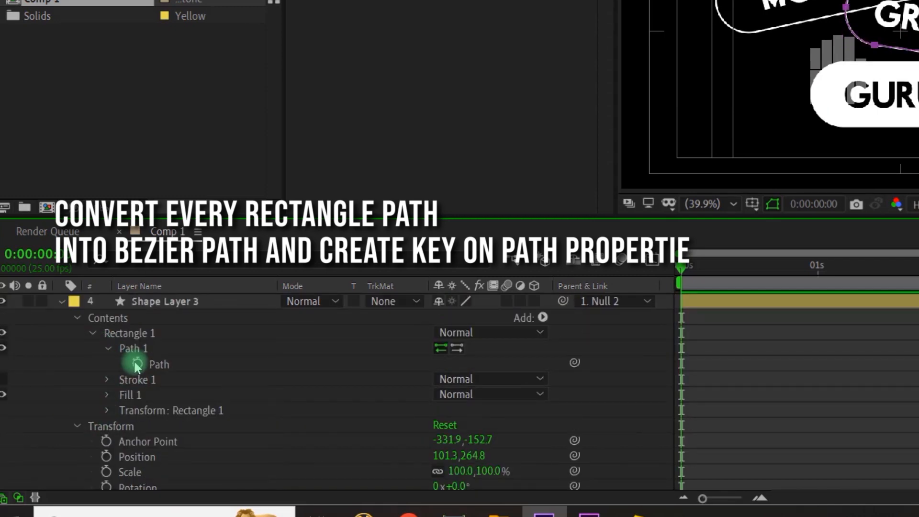
left_click(138, 366)
- Convert Shape Layer 1's Rectangle Path 1 into a Bezier path and set a keyframe on its Path
scroll(143, 373, "down", 2)
left_click(61, 483)
left_click(78, 391)
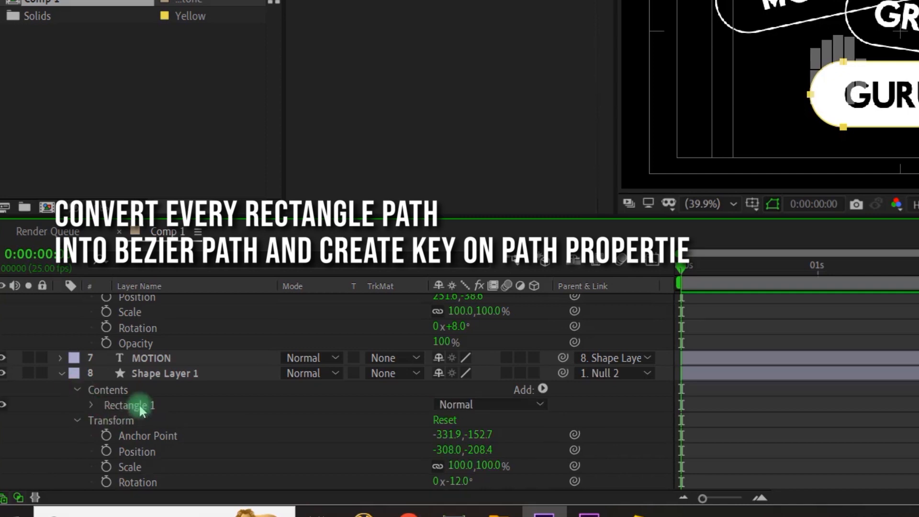
left_click(138, 406)
left_click(92, 405)
left_click(137, 419)
right_click(158, 421)
left_click(215, 435)
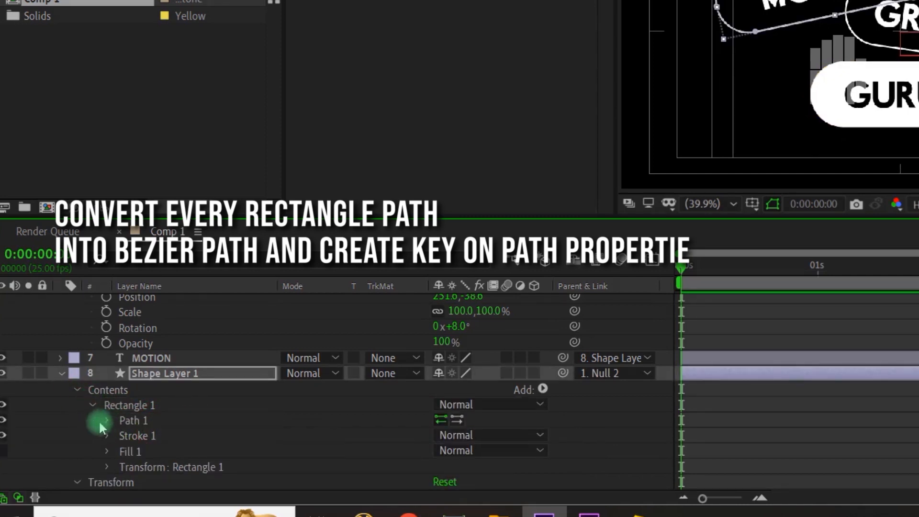
left_click(107, 420)
left_click(138, 435)
- Collapse the shape layers, select all three, and reveal their animated properties
left_click(59, 373)
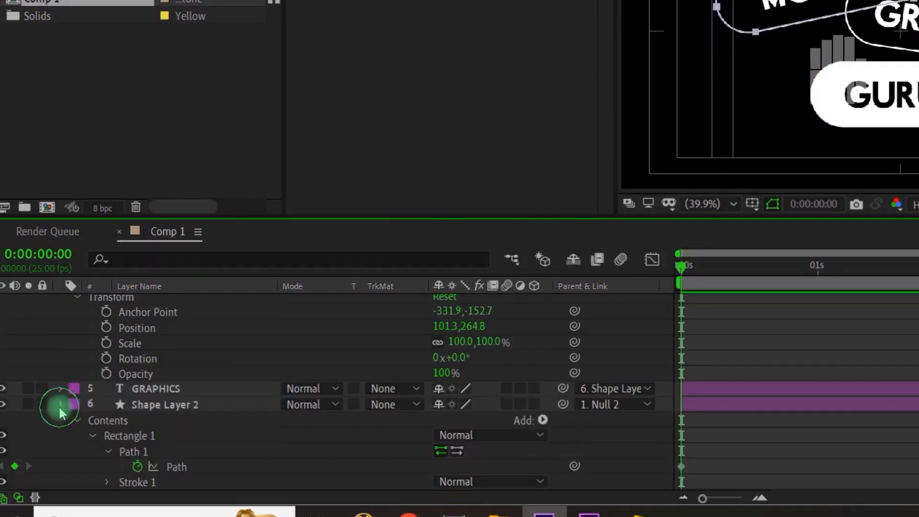
left_click(58, 404)
left_click(61, 373)
left_click(149, 381)
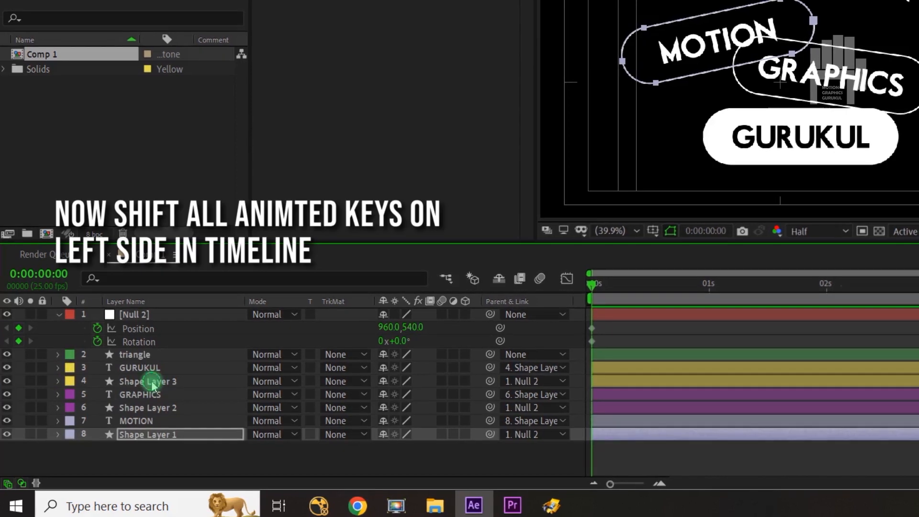
left_click(147, 407, "ctrl")
left_click(148, 436, "ctrl")
key("u")
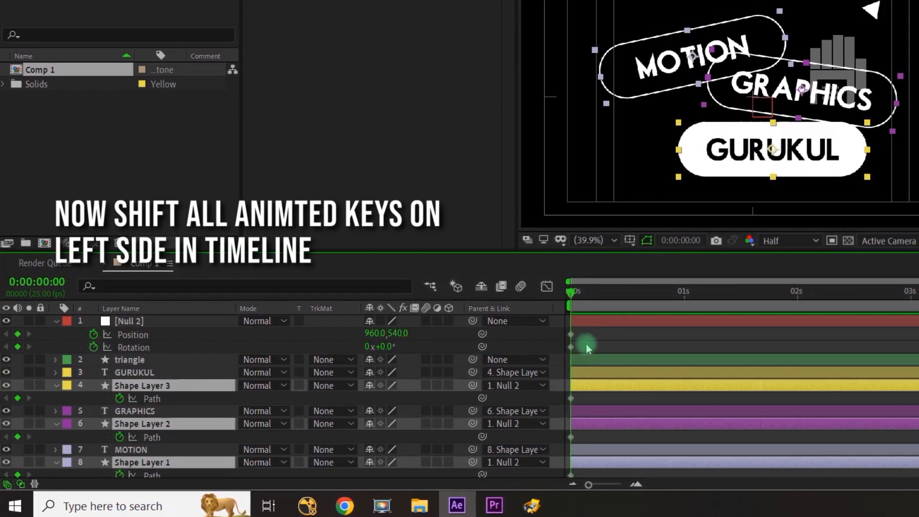
- Select all the animated keyframes and shift them to the 2-second mark
left_click_drag(586, 333, 566, 483)
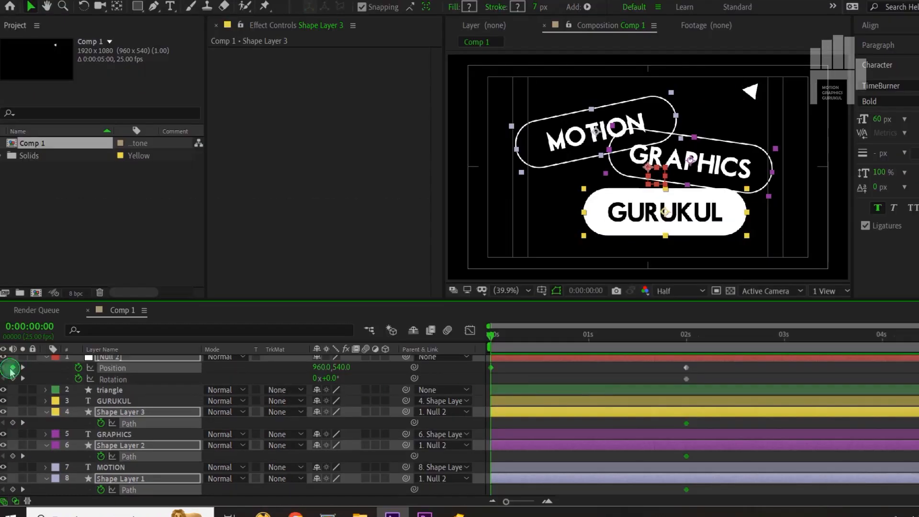
left_click(379, 374)
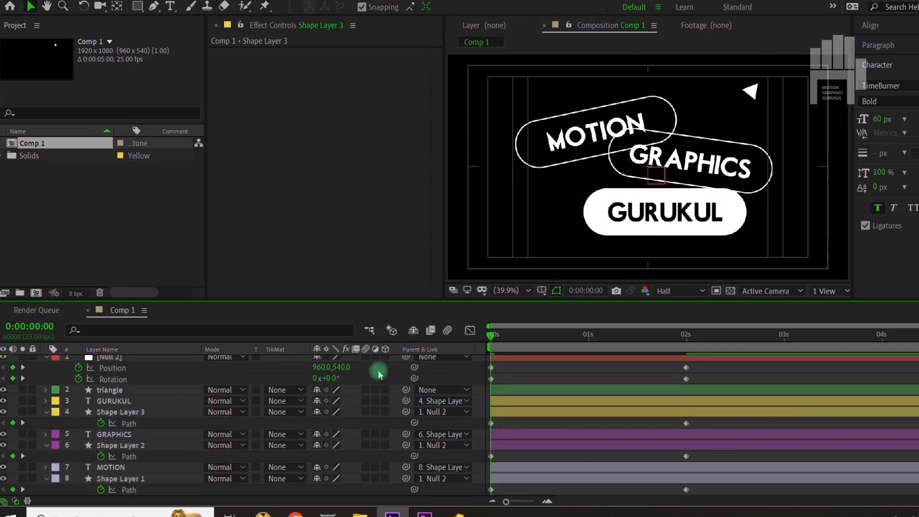
- Set Null 2's starting rotation to 30° and apply Easy Ease to its keyframes
left_click_drag(334, 378, 503, 360)
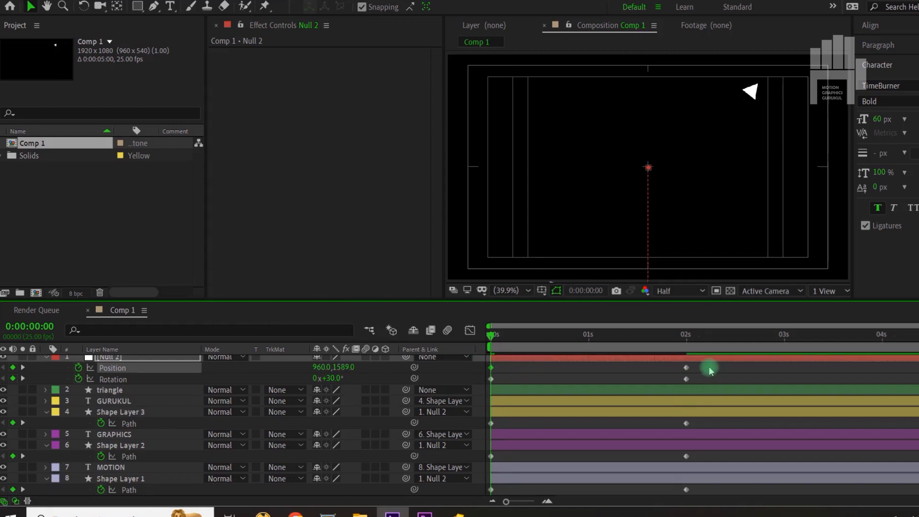
left_click_drag(709, 372, 477, 386)
key("F9")
- Open Null 2's Rotation curve in the Graph Editor and apply Easy Ease to its keyframes
left_click_drag(713, 419, 561, 441)
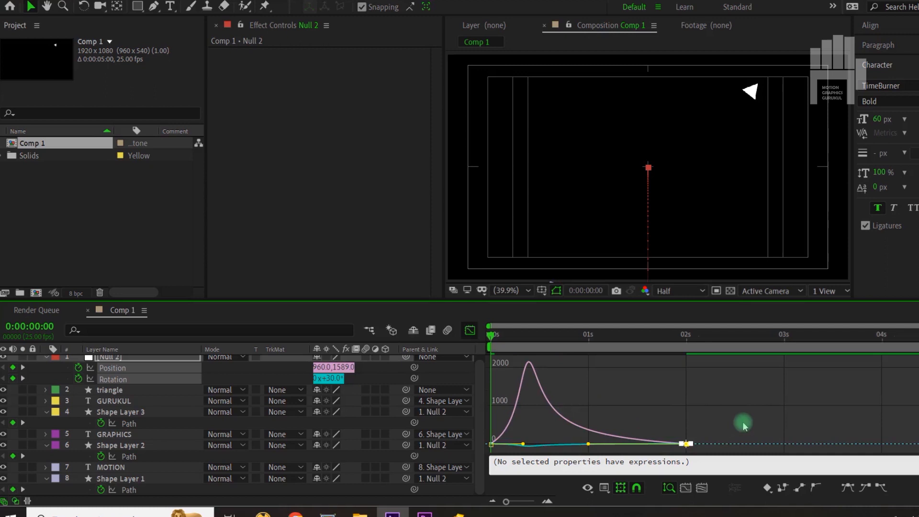
left_click(158, 356)
left_click(113, 379)
left_click_drag(691, 433, 485, 356)
key("F9")
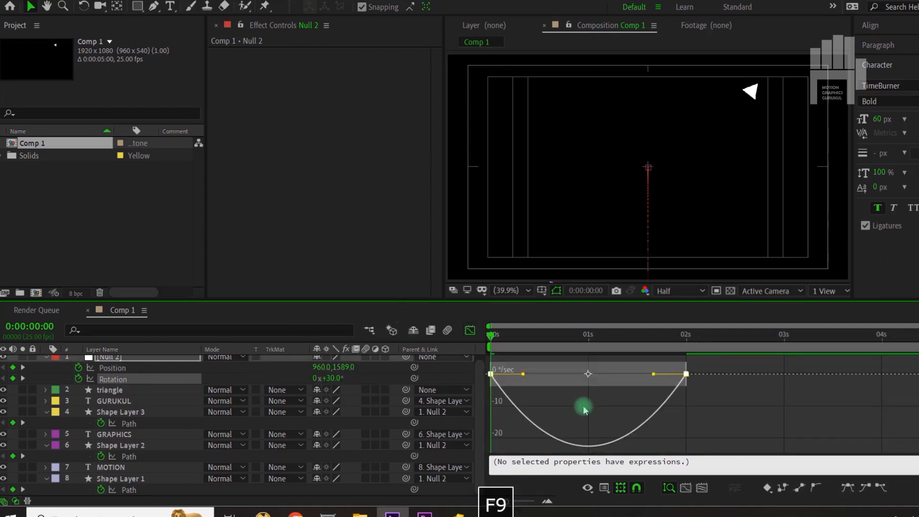
- Pull the rotation speed-graph handles to sharpen the ease, and close the Graph Editor
mouse_move(561, 376)
left_mouse_down()
mouse_move(581, 366)
mouse_move(554, 367)
left_mouse_up()
left_click_drag(653, 367, 618, 370)
left_click(470, 330)
- At 0:00:00:12, shrink Shape Layer 1's path into a circle by moving its right-side points left
left_click_drag(495, 341, 487, 371)
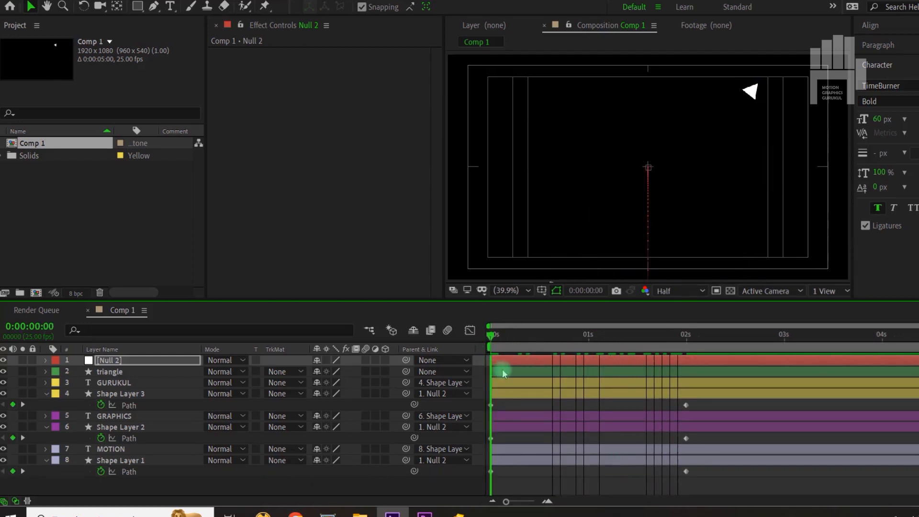
left_click_drag(544, 376, 541, 370)
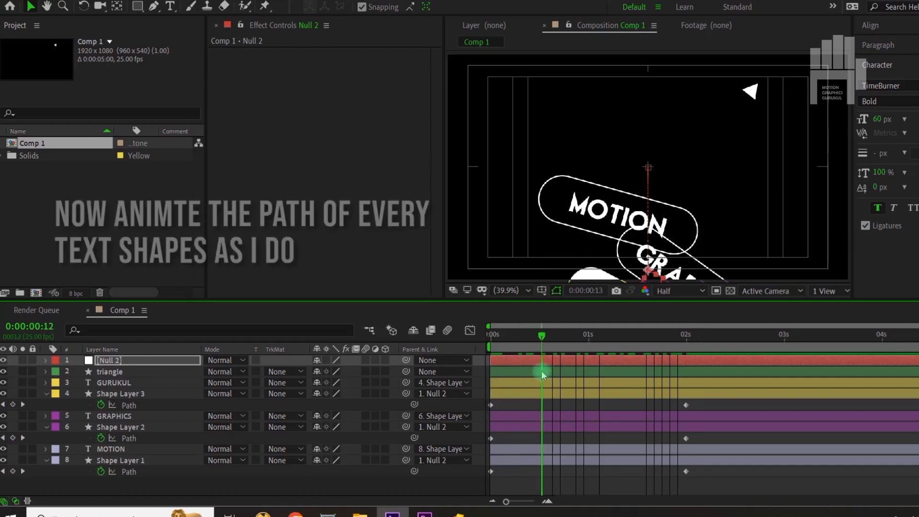
left_click(325, 474)
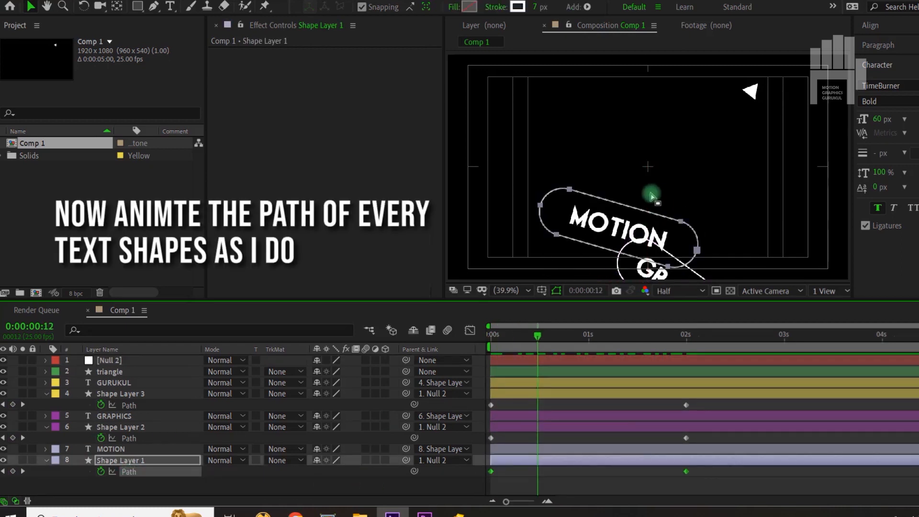
left_click_drag(652, 194, 717, 285)
left_click_drag(698, 250, 581, 216)
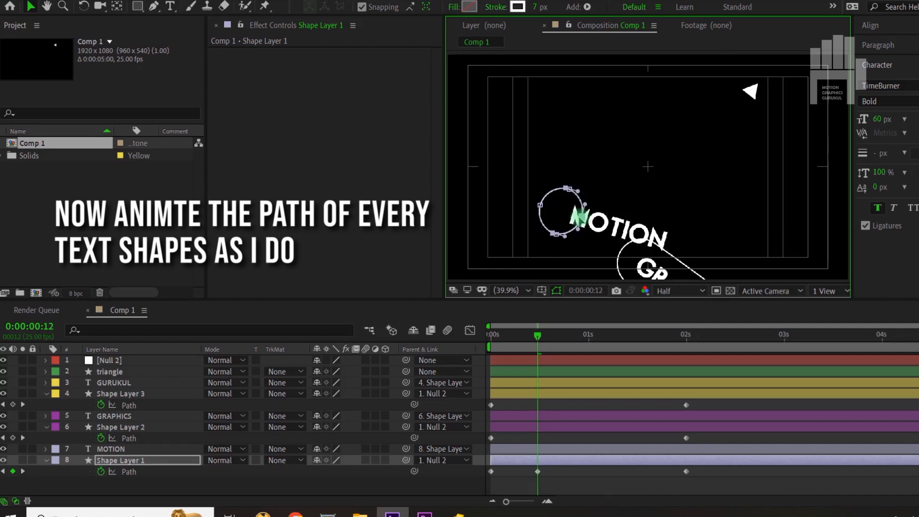
- Reshape Shape Layer 2's path into a circle around the letter G at the same frame
left_click(123, 439)
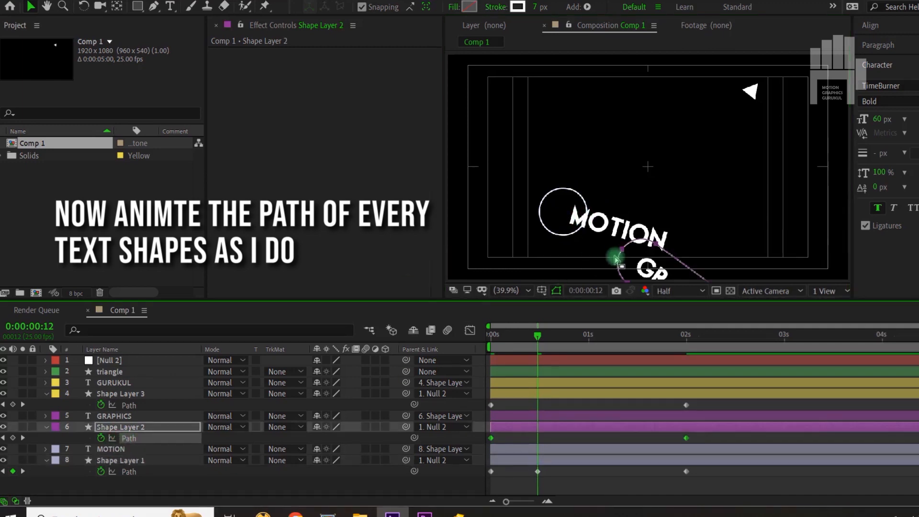
scroll(707, 238, "down", 3)
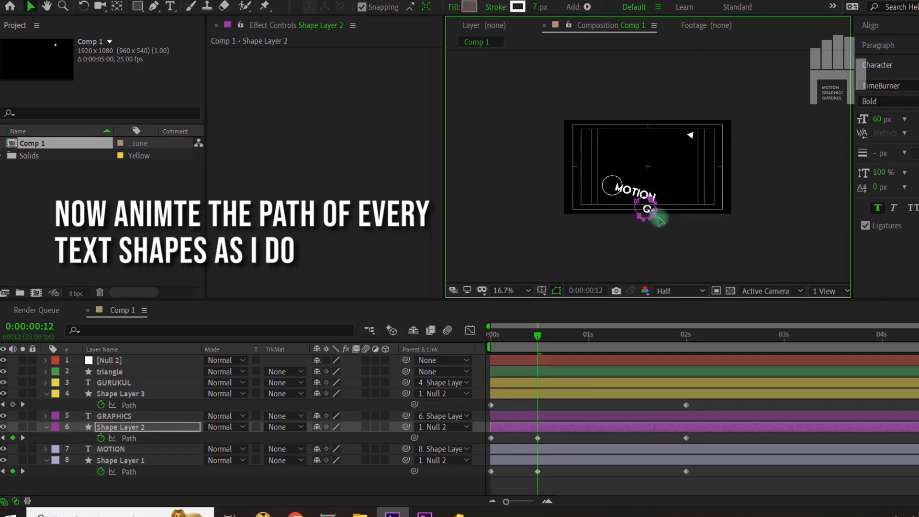
scroll(659, 220, "up", 6)
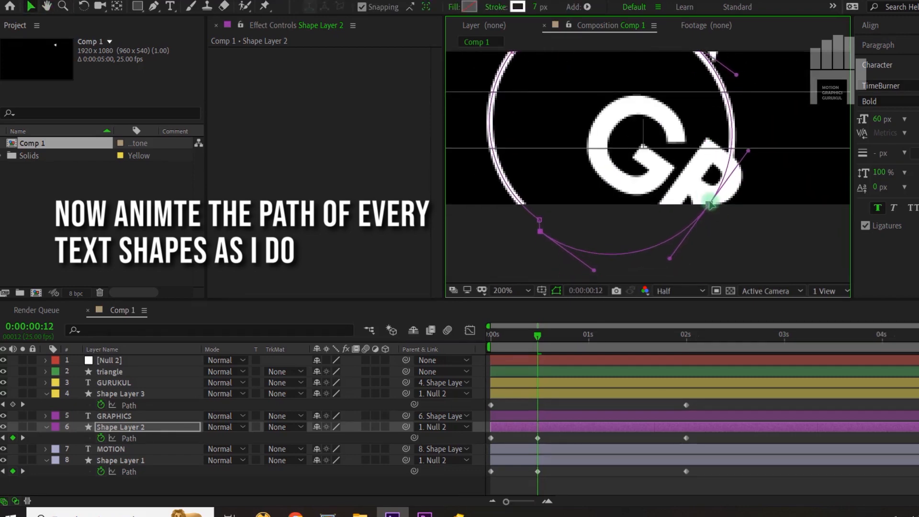
left_click_drag(710, 205, 710, 194)
- Shift Shape Layer 1's middle path keyframe a few frames later and preview the animation
left_click_drag(537, 472, 565, 474)
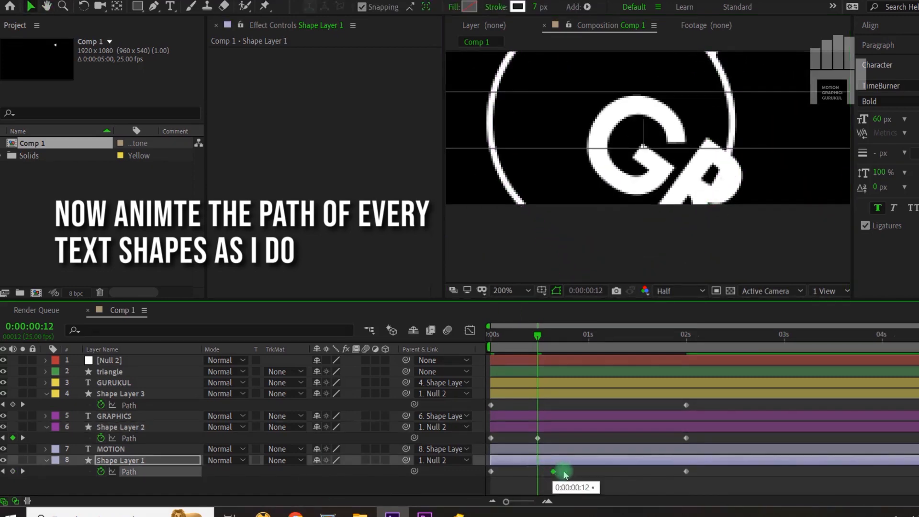
left_click_drag(540, 341, 588, 342)
scroll(697, 180, "down", 6)
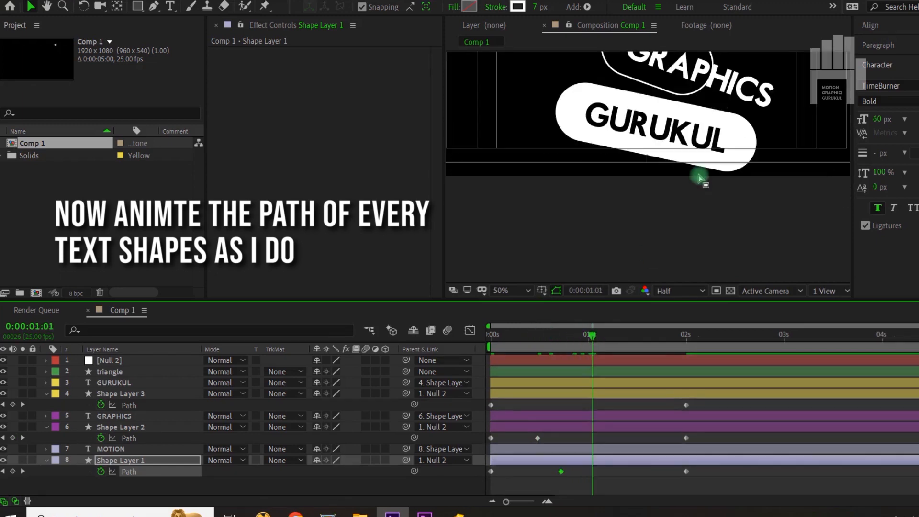
key("space")
scroll(660, 239, "up", 2)
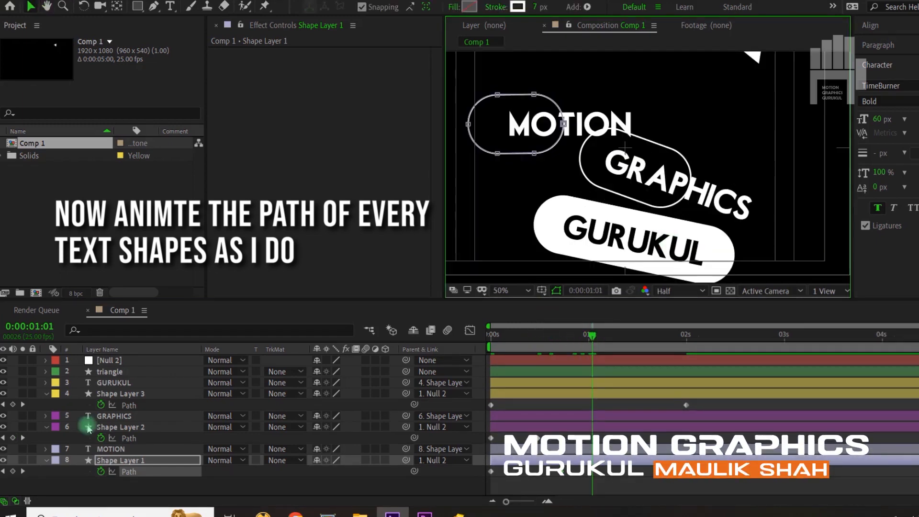
- Move Shape Layer 3's first path keyframe to 0:00:01:01
left_click(713, 238)
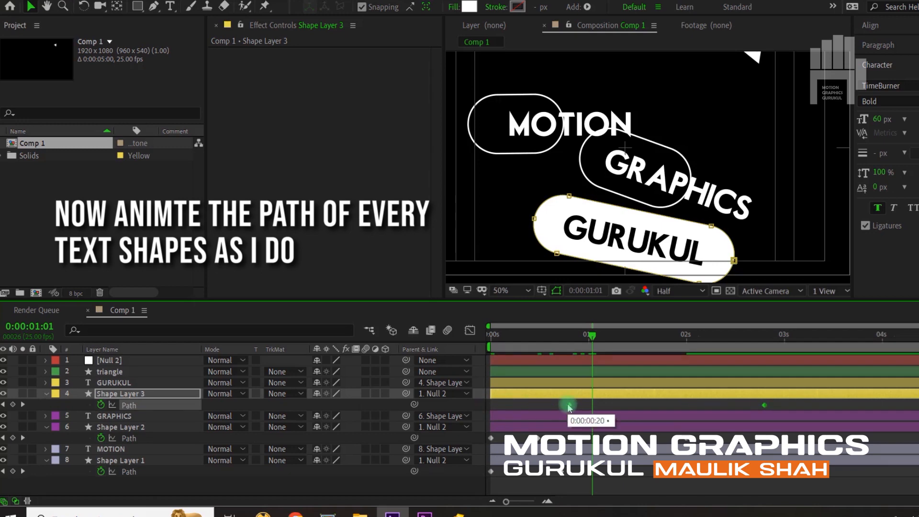
key("ctrl+z")
left_click(505, 407)
left_click_drag(491, 405, 592, 406)
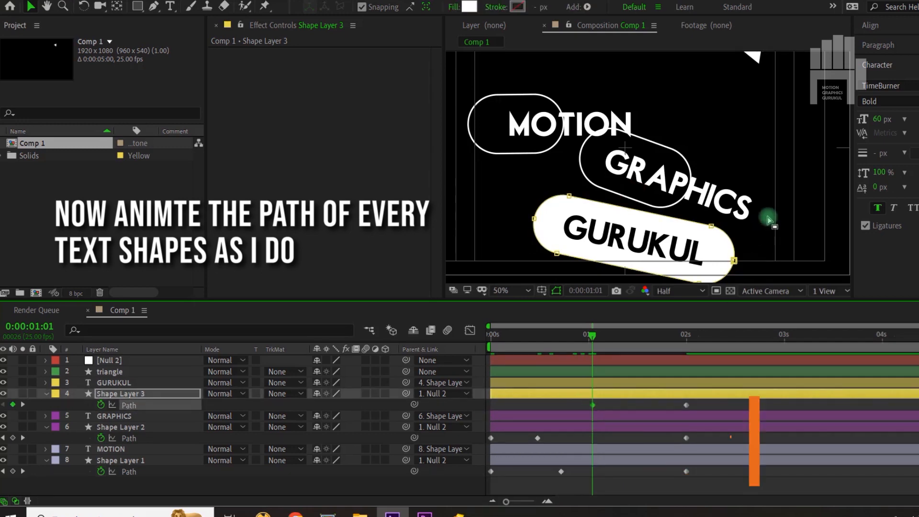
- Shrink Shape Layer 3's path into a circle around the G by moving its right-side points left
left_click_drag(768, 220, 689, 283)
left_click_drag(711, 219, 567, 187)
key("Up")
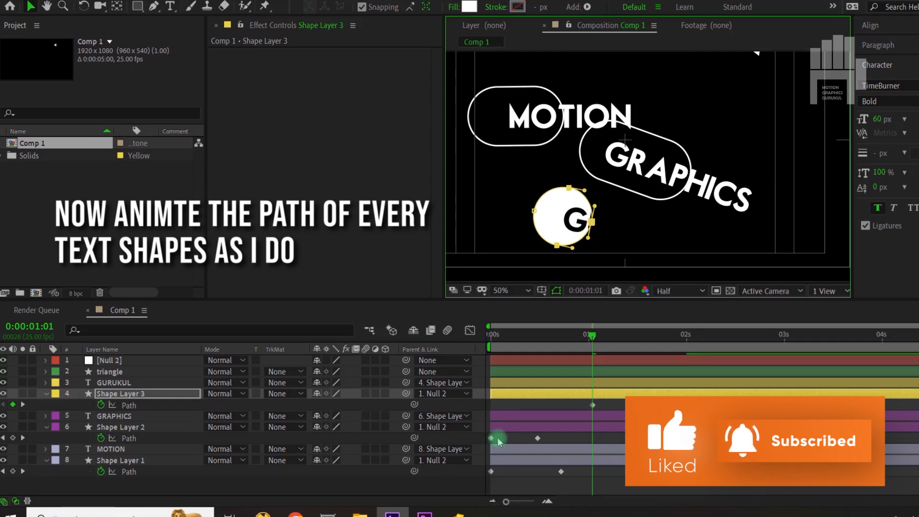
- Delete the starting path keyframes of Shape Layer 2 and Shape Layer 1
left_click_drag(500, 434, 486, 480)
key("Delete")
- At 0:00:01:01, stretch Shape Layer 1's path slightly wider to the right
left_click_drag(592, 334, 592, 360)
left_click(154, 480)
left_click(130, 472)
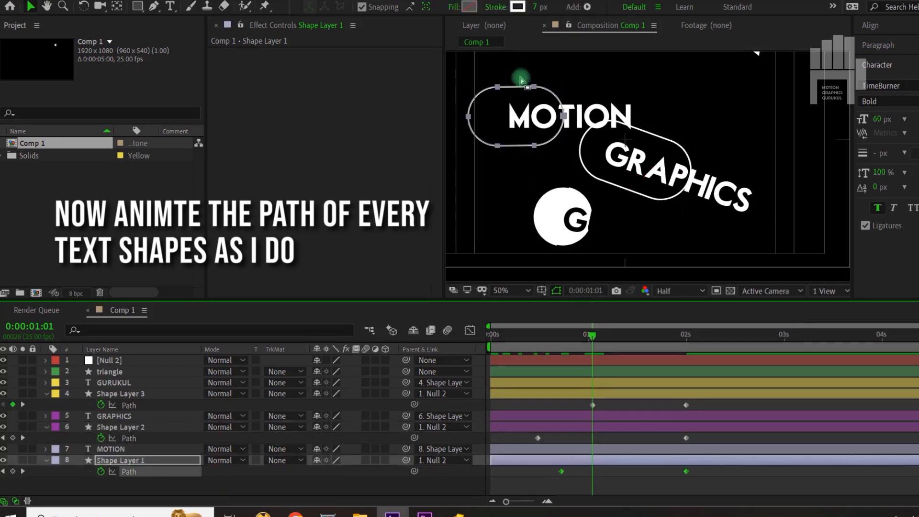
left_click_drag(521, 76, 570, 166)
left_click_drag(565, 118, 586, 116)
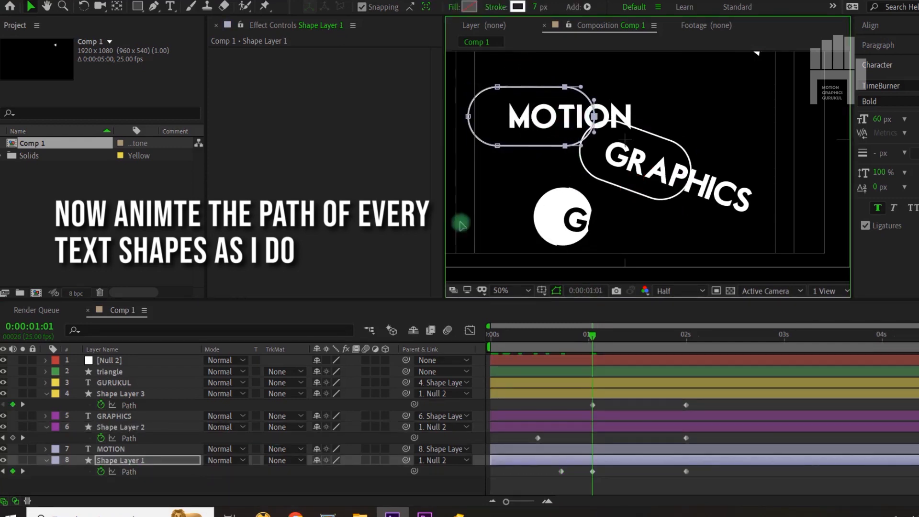
- Stretch Shape Layer 2's path slightly to the right at the same frame
left_click(119, 439)
left_click(129, 438)
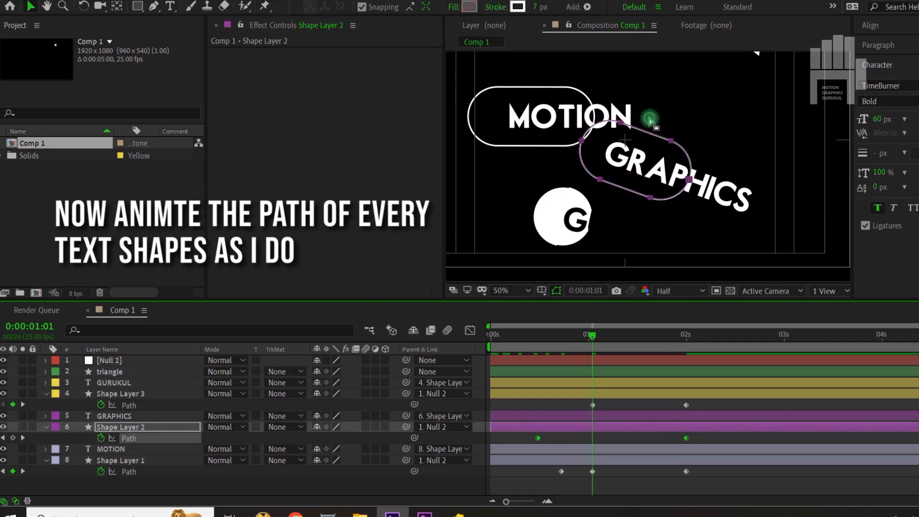
left_click_drag(646, 117, 717, 248)
left_click_drag(691, 165, 710, 183)
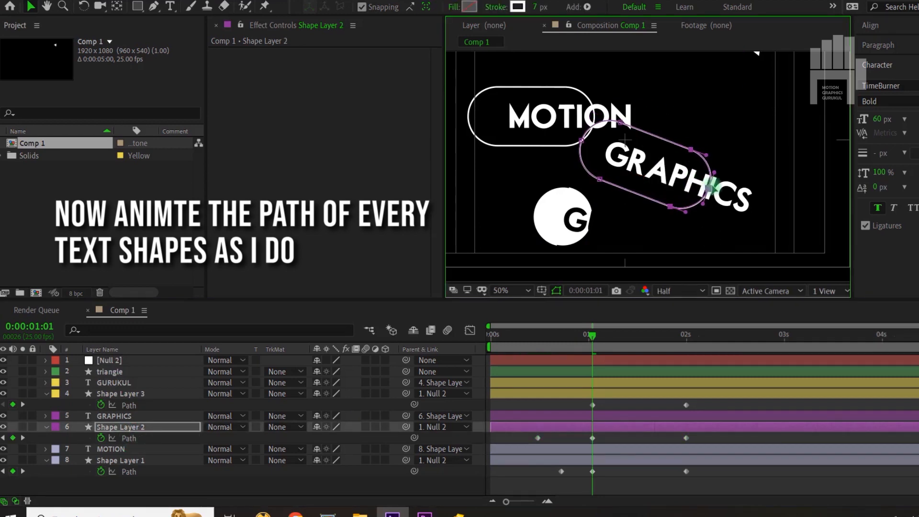
- At 0:00:01:11, stretch Shape Layer 3's path slightly to the right around the GURUK letters
left_click_drag(592, 335, 631, 335)
left_click(129, 405)
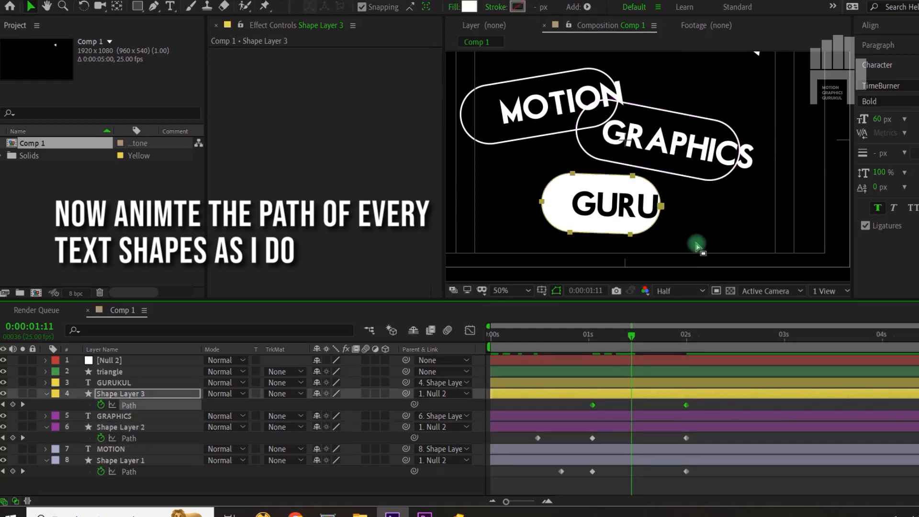
left_click_drag(596, 160, 692, 255)
left_click_drag(662, 206, 669, 206)
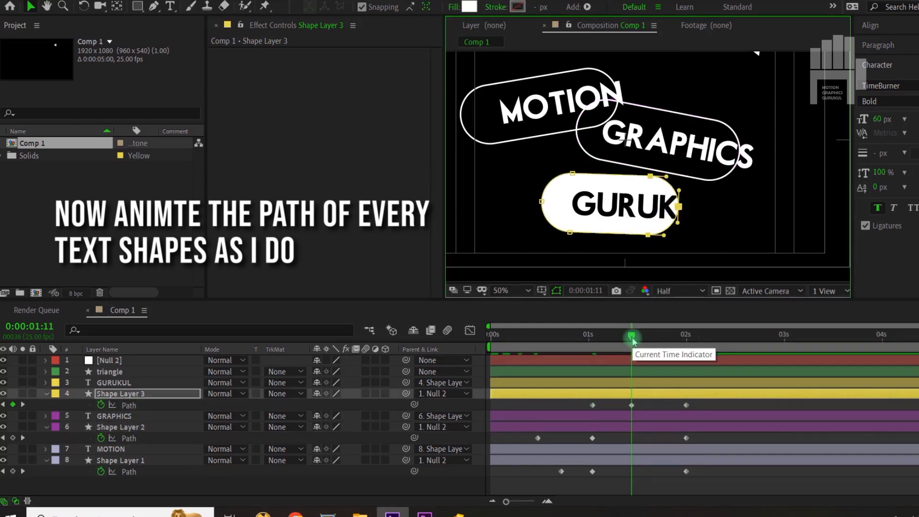
- Stretch Shape Layer 1's path slightly to the right at the same frame
left_click(142, 474)
mouse_move(618, 92)
left_mouse_down()
mouse_move(607, 92)
mouse_move(630, 89)
left_mouse_up()
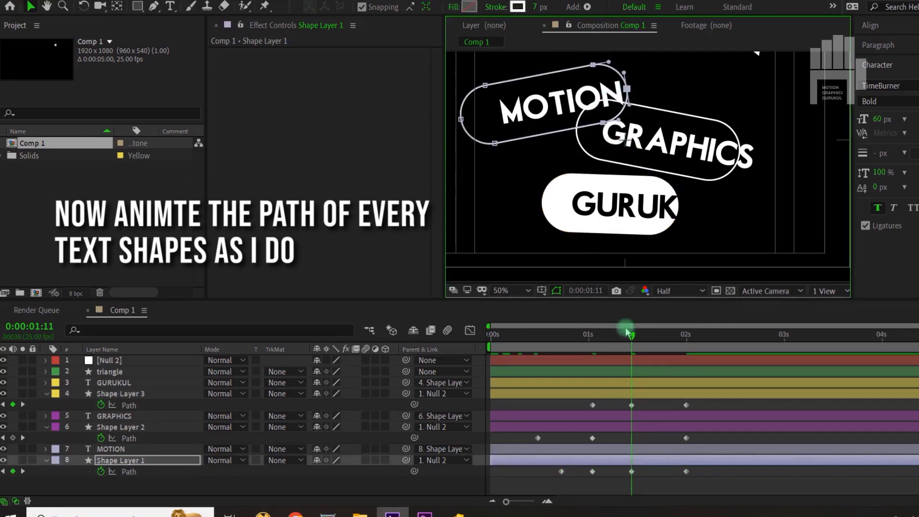
- At 0:00:01:15, adjust the right-side points of Shape Layer 2's path around the GRAPHICS text
left_click_drag(628, 331, 647, 333)
left_click(129, 438)
left_click_drag(705, 85, 765, 241)
left_click_drag(750, 149, 730, 146)
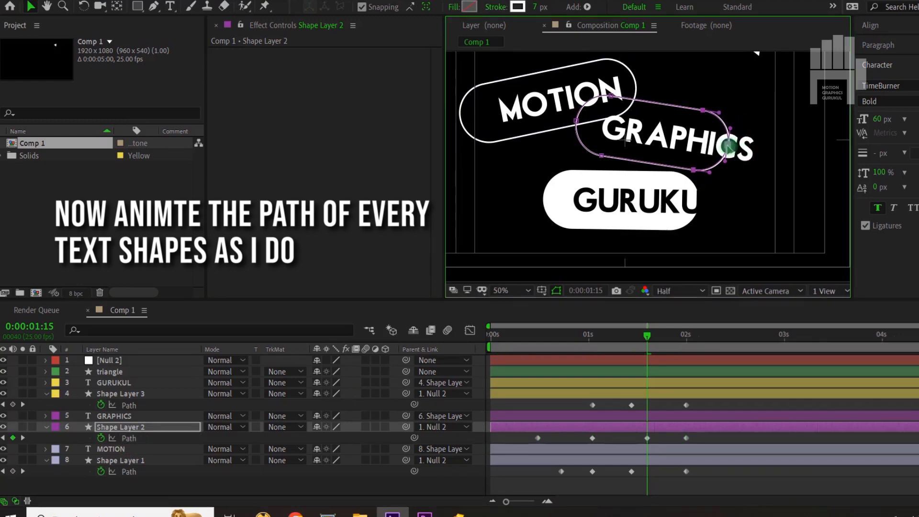
- At 0:00:01:20, pull Shape Layer 3's right-side path points left to narrow the pill
left_click_drag(645, 338, 666, 348)
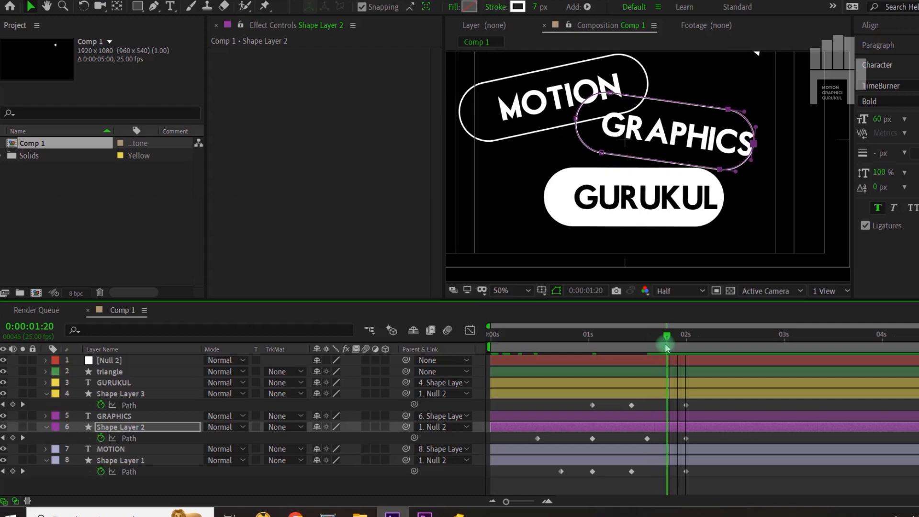
left_click(134, 406)
left_click_drag(671, 150, 734, 252)
left_click_drag(724, 197, 685, 199)
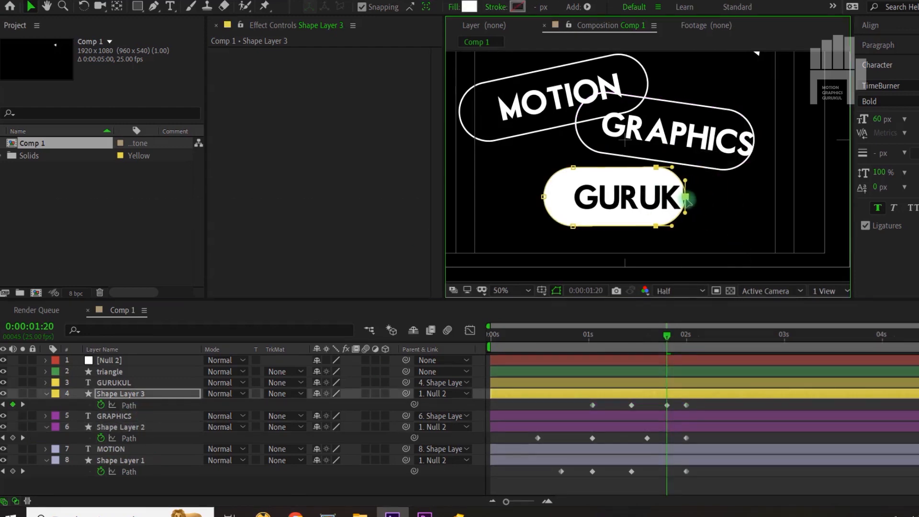
- Select all path keyframes of the three shape layers and convert them to hold keyframes
left_click(423, 497)
left_click(687, 336)
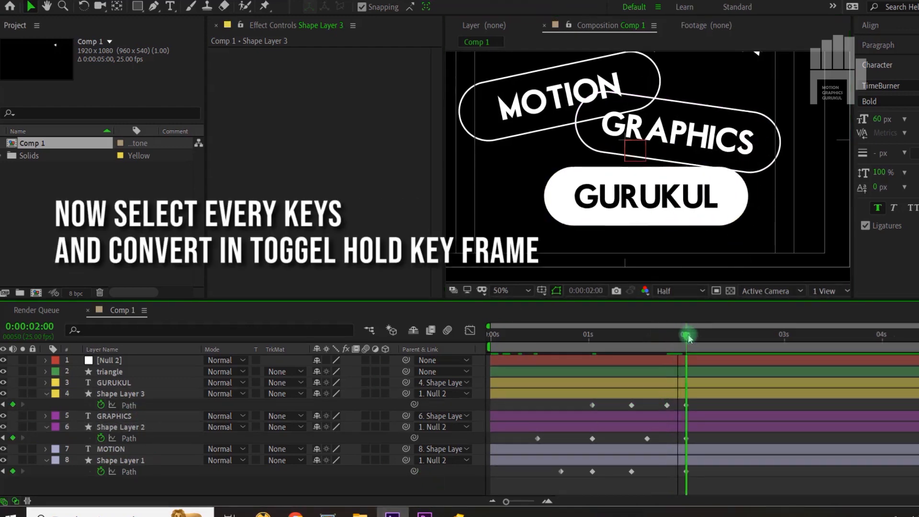
left_click_drag(712, 404, 512, 475)
right_click(593, 406)
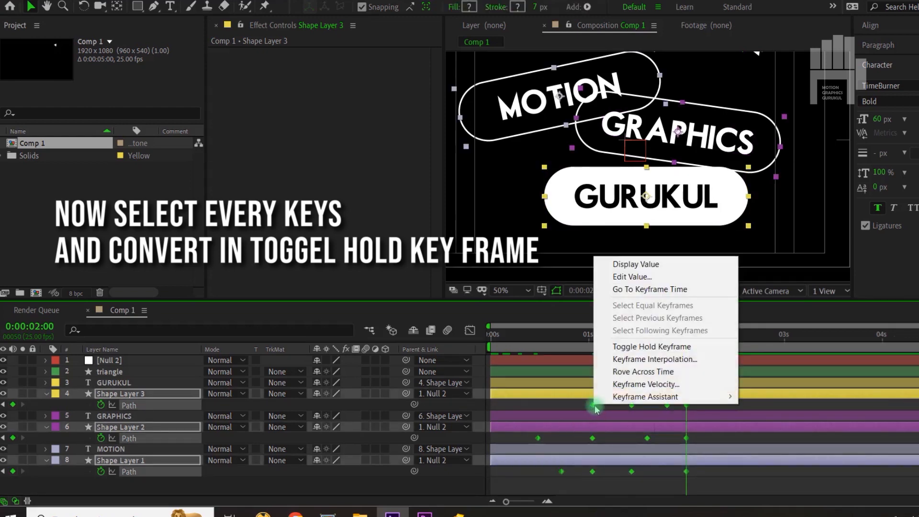
left_click(627, 347)
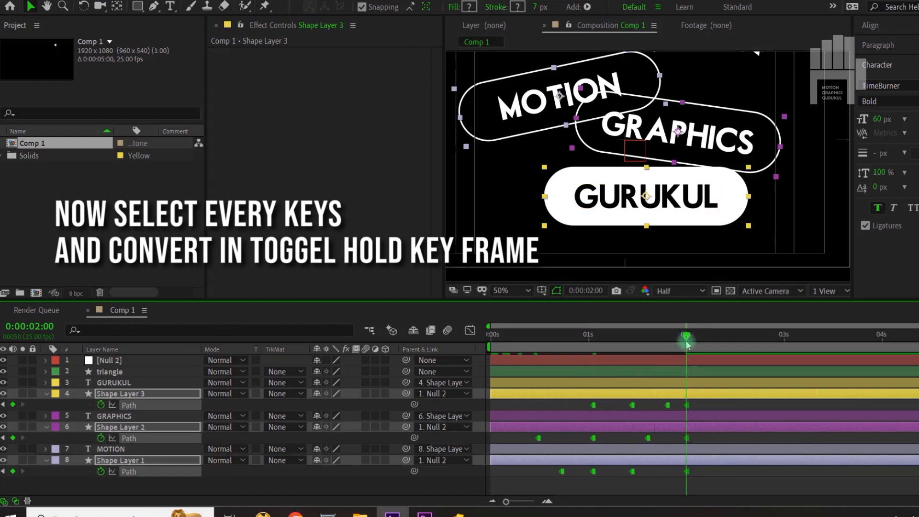
- At 0:00:00:12, add Source Text keyframes to the GURUKUL, GRAPHICS and MOTION text layers
left_click_drag(686, 335, 699, 353)
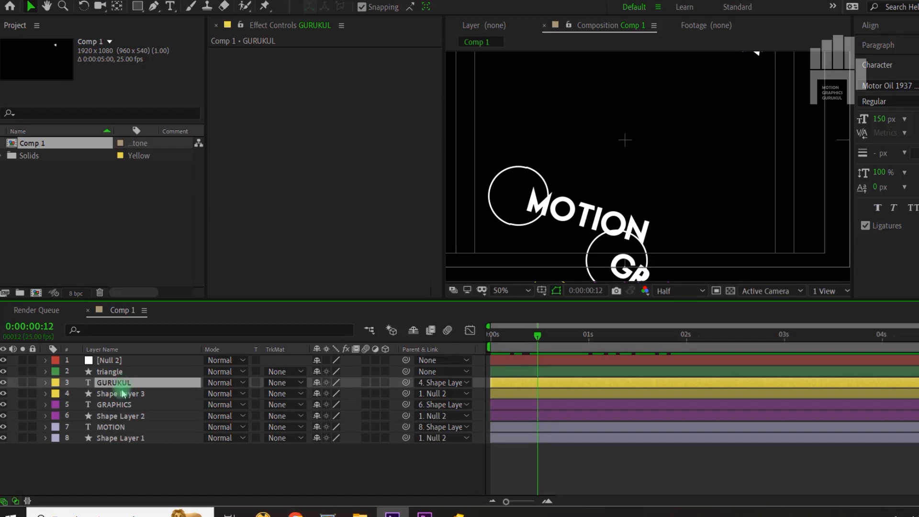
left_click(115, 405, "ctrl")
left_click(117, 405, "ctrl")
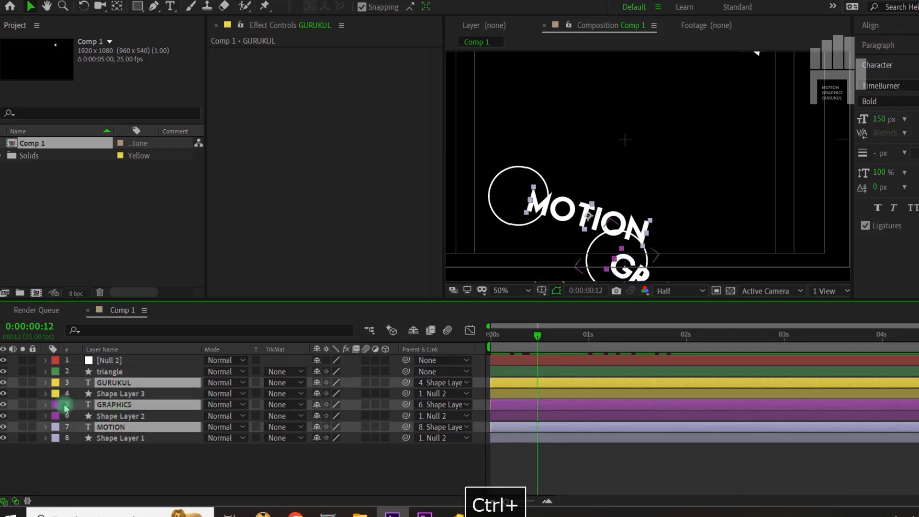
left_click(46, 382)
left_click(58, 394)
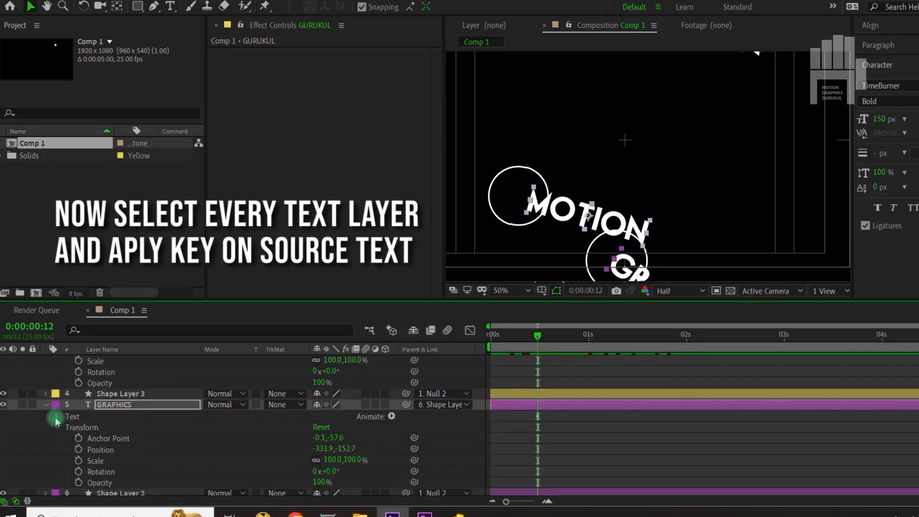
left_click(58, 411)
left_click(78, 423)
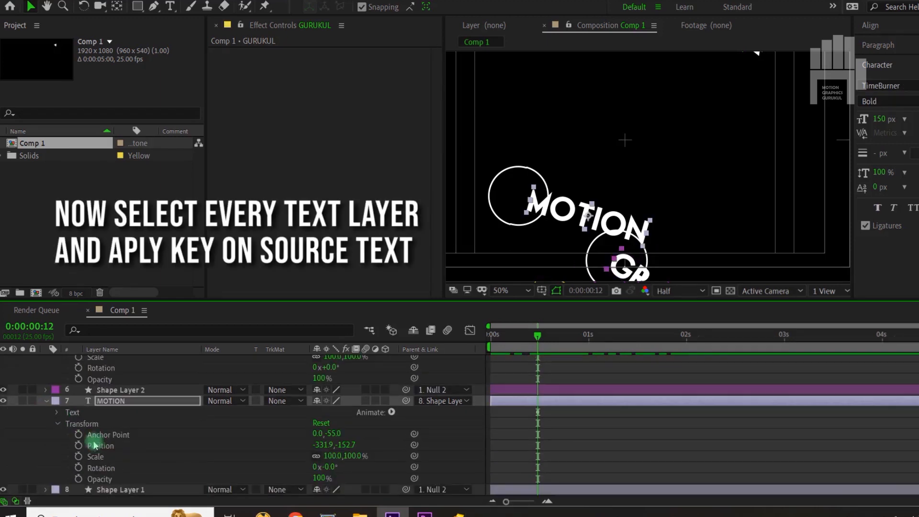
left_click(57, 412)
left_click(78, 423)
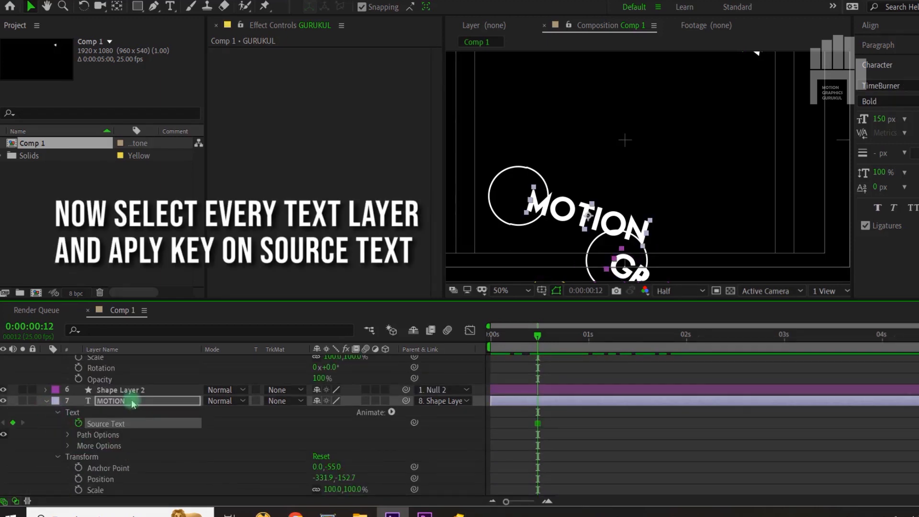
key("u")
left_click(217, 488)
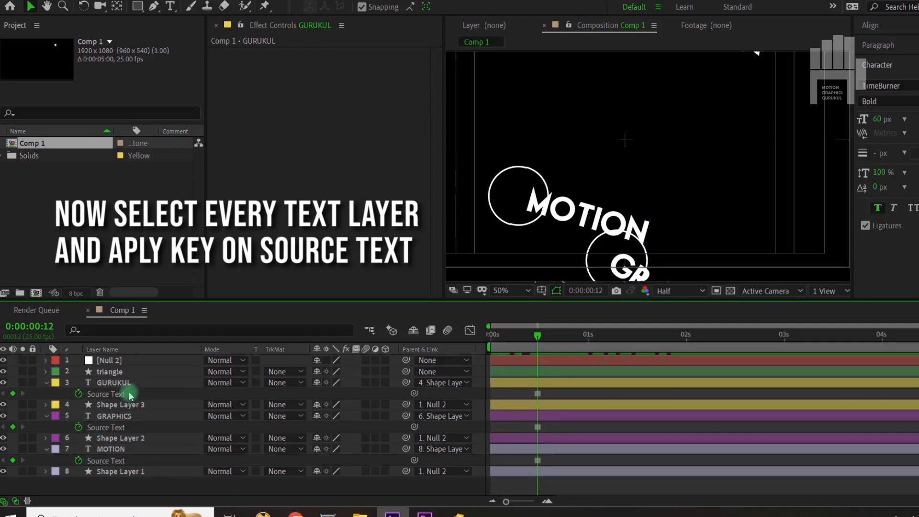
- Move the three Source Text keyframes to 0:00:02:00
left_click(126, 448)
left_click_drag(554, 390, 532, 461)
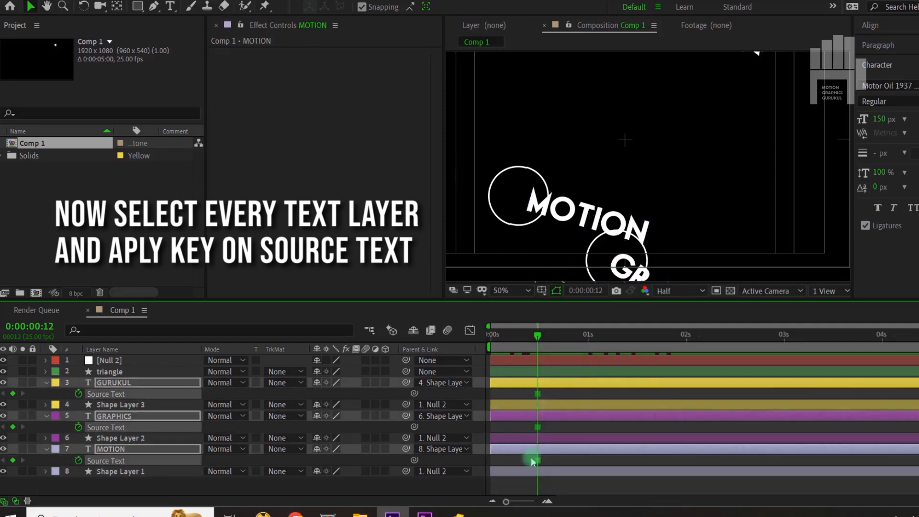
left_click_drag(667, 394, 721, 393)
- At 0:00:00:12, change the MOTION layer's text to MOT
left_click(191, 488)
double_click(102, 449)
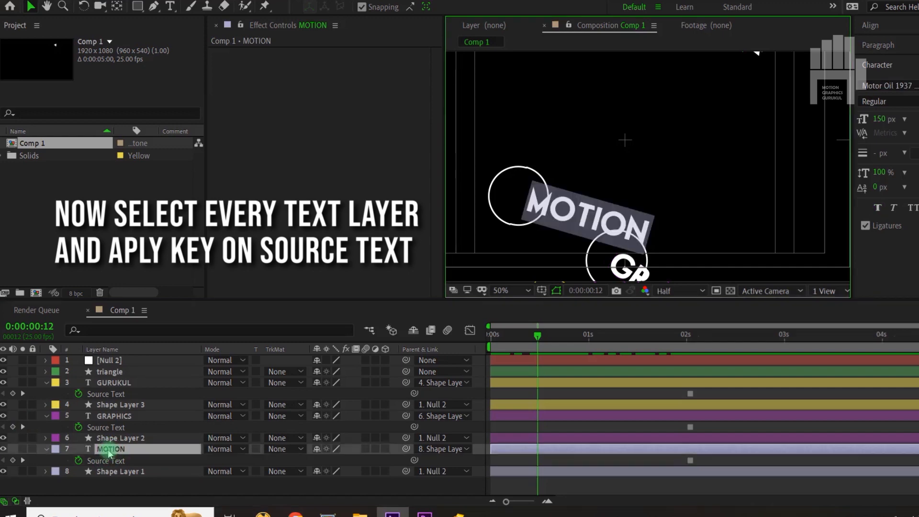
type("M")
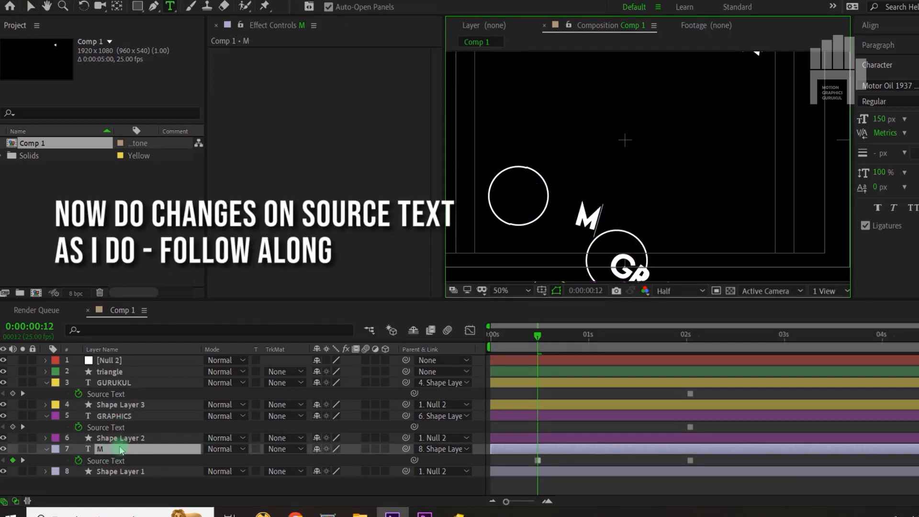
type("MOT")
- At 0:00:00:19, change the GRAPHICS layer's text to GRA
left_click(537, 335)
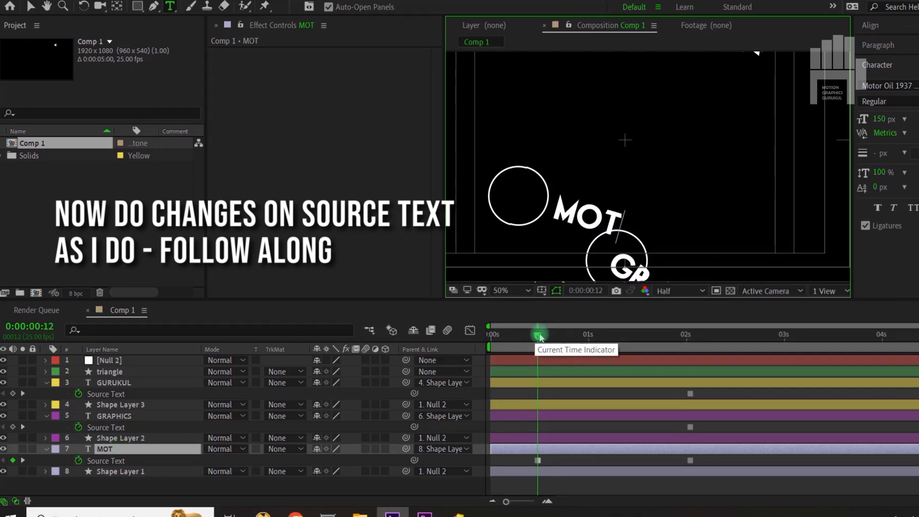
left_click_drag(539, 337, 566, 339)
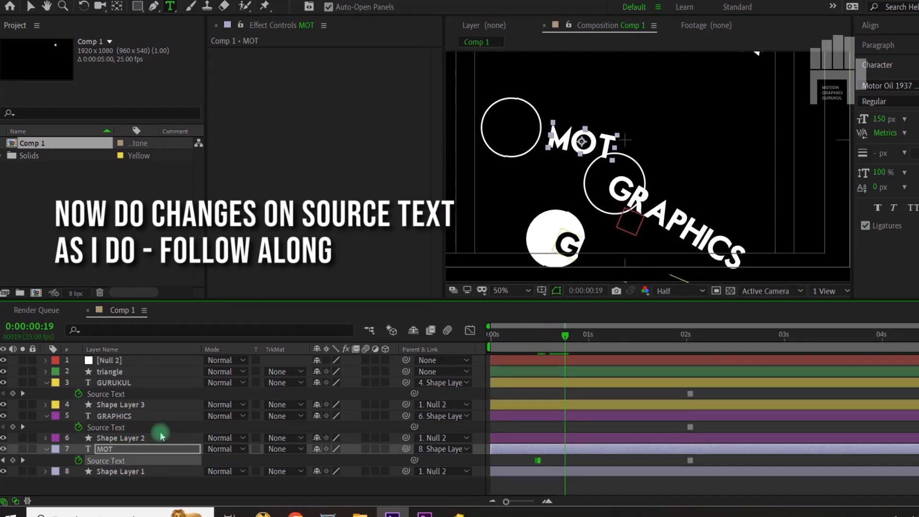
double_click(141, 415)
type("GRA")
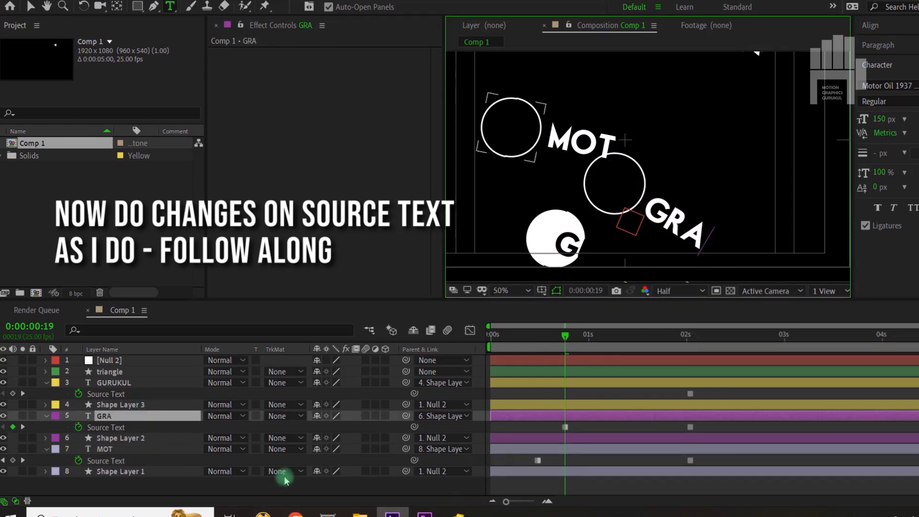
left_click(284, 480)
left_click(141, 430)
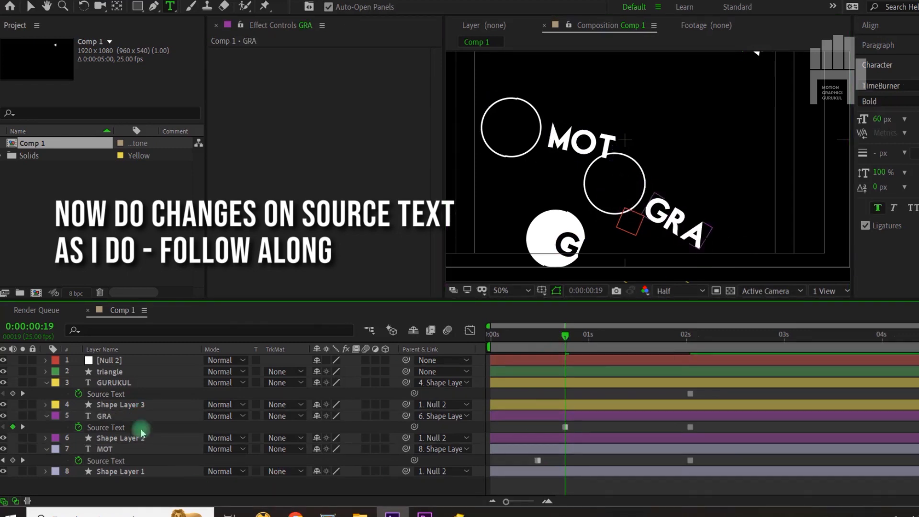
- At the same frame, change the GURUKUL layer's text to G
double_click(130, 383)
type("G")
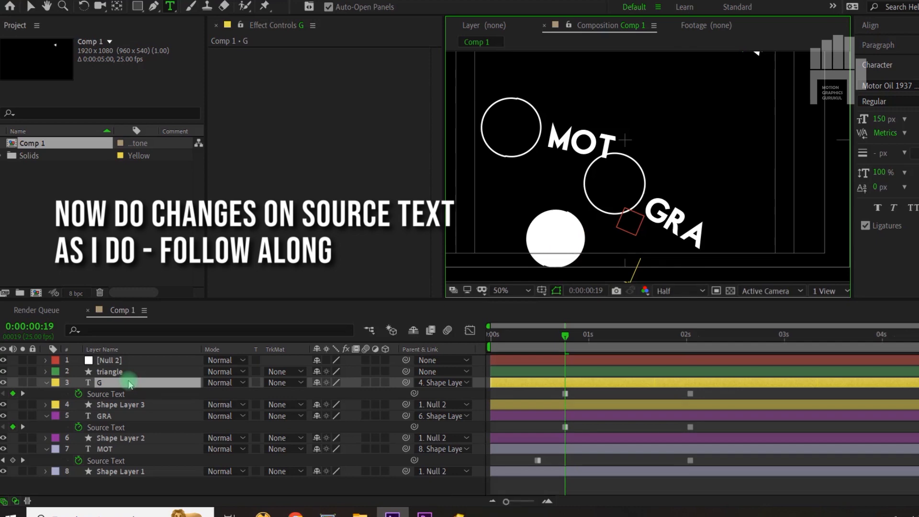
left_click(117, 395)
type("URU")
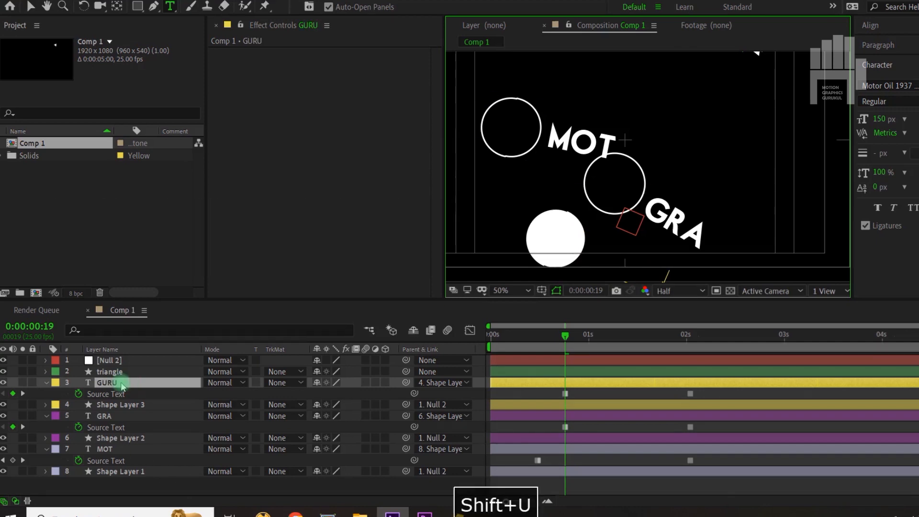
type("KUL")
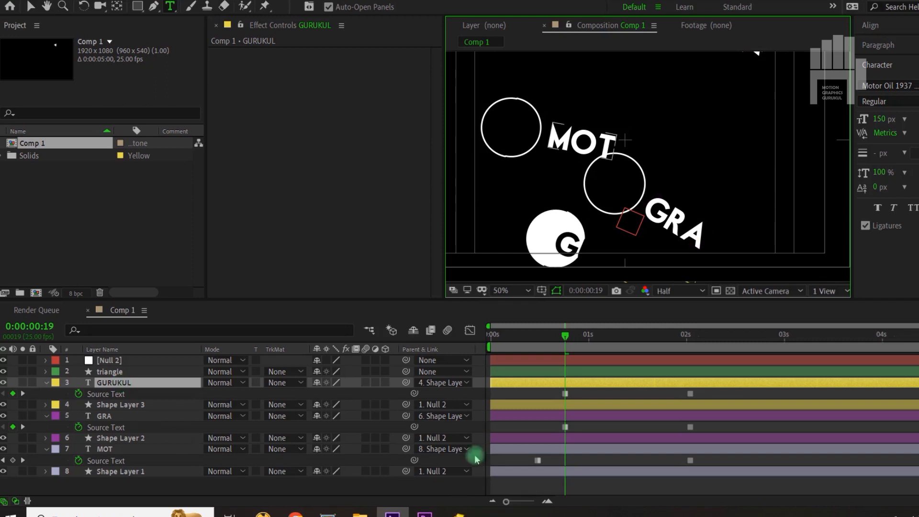
- At 0:00:01:02, change the MOTION layer's text to MOTIO
left_click_drag(564, 335, 596, 340)
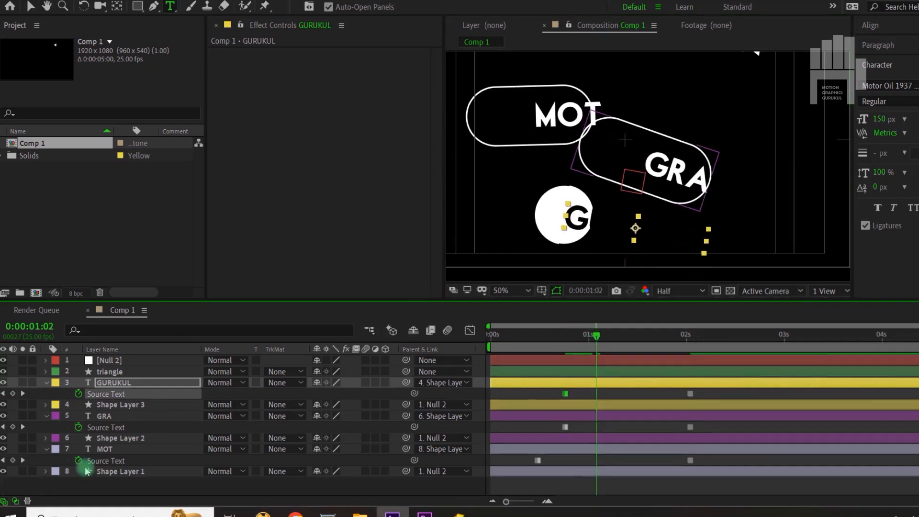
double_click(109, 450)
key("Right")
type("I")
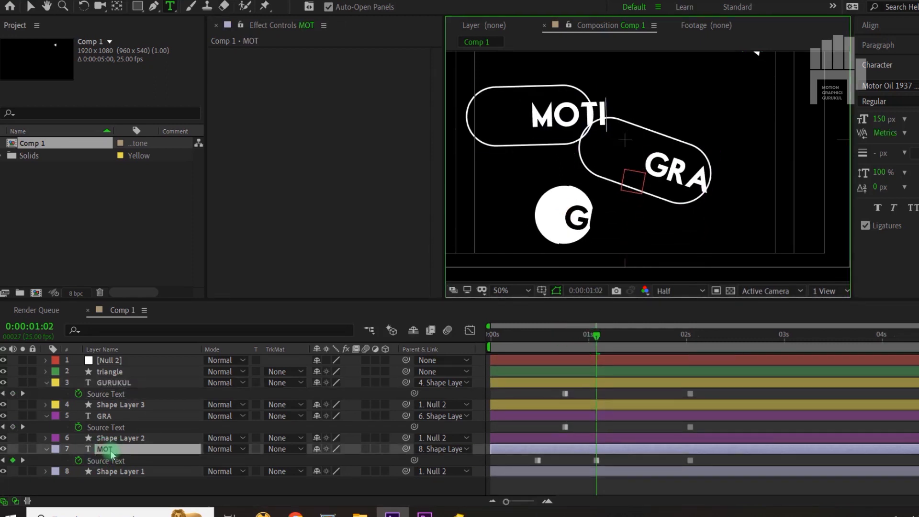
type("O")
- At 0:00:01:06, change the GRAPHICS layer's text to PRAPH
left_click_drag(596, 336, 611, 338)
double_click(117, 417)
type("PRA")
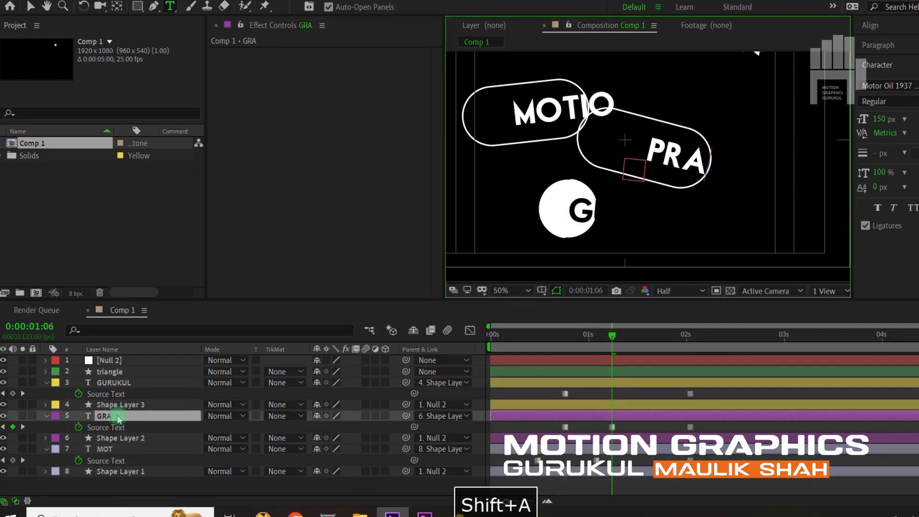
type("PH")
- At 0:00:01:13, change the GURUKUL layer's text to GURU
left_click_drag(612, 336, 640, 336)
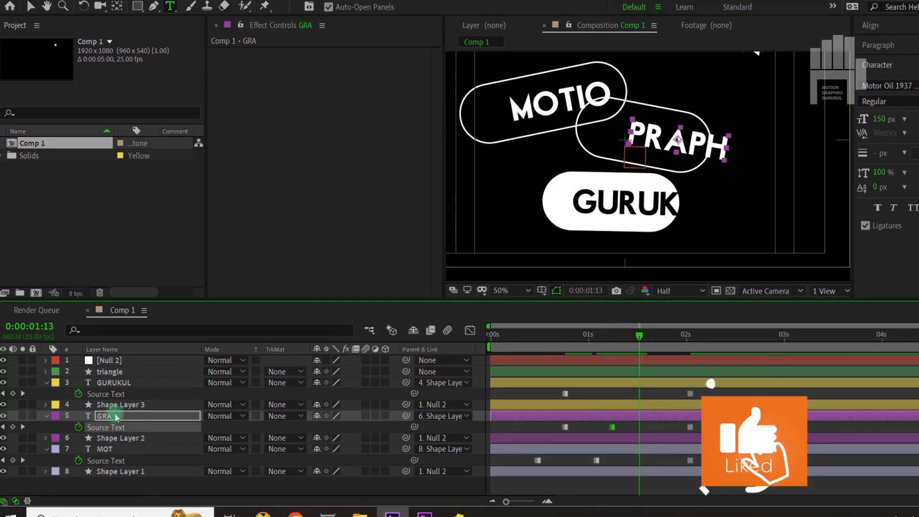
double_click(120, 382)
type("GURU")
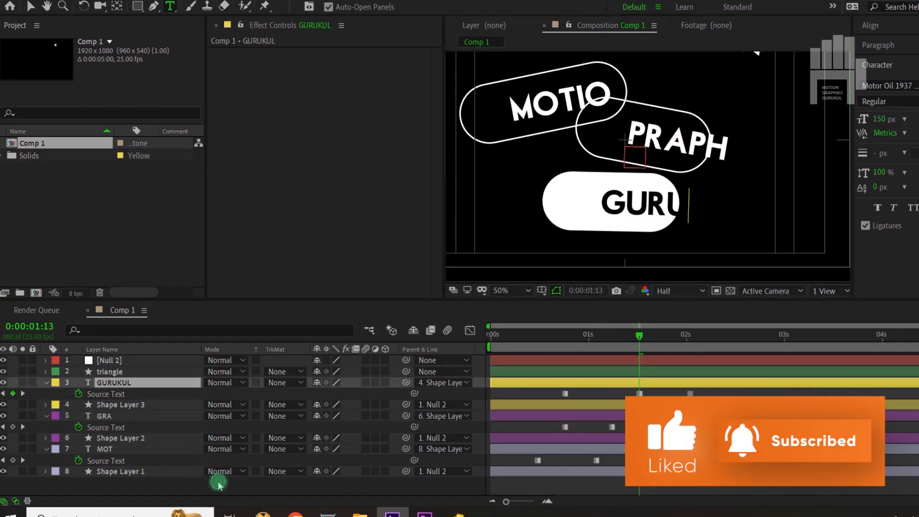
left_click(217, 482)
left_click(115, 382)
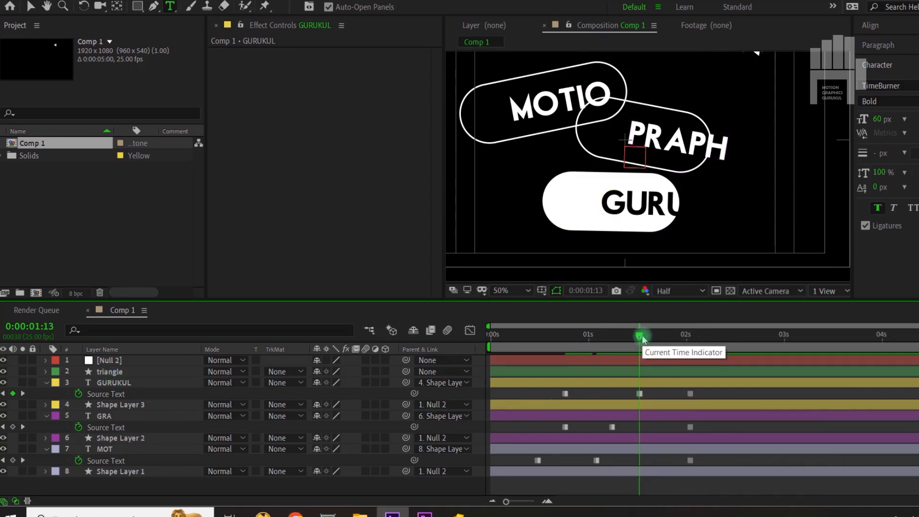
- At 0:00:01:18, change the GRAPHICS layer's text to GRAPHIC
double_click(106, 448)
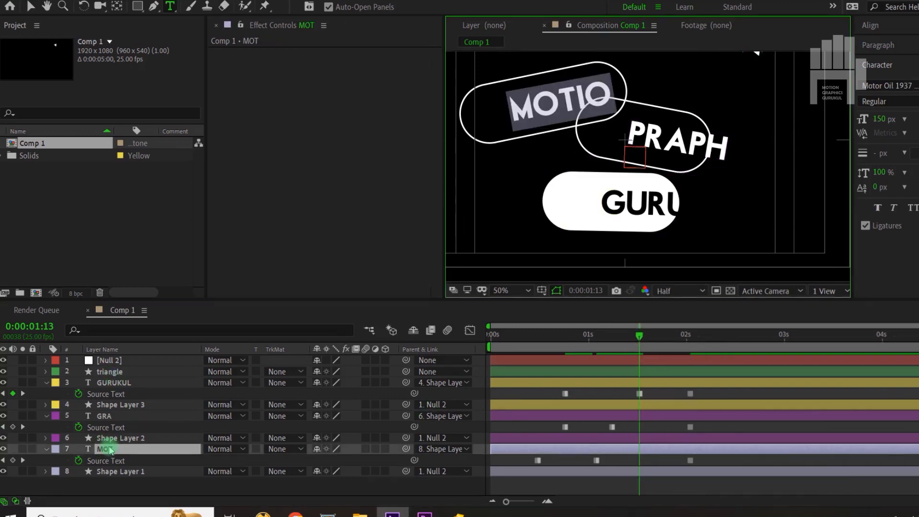
key("Right")
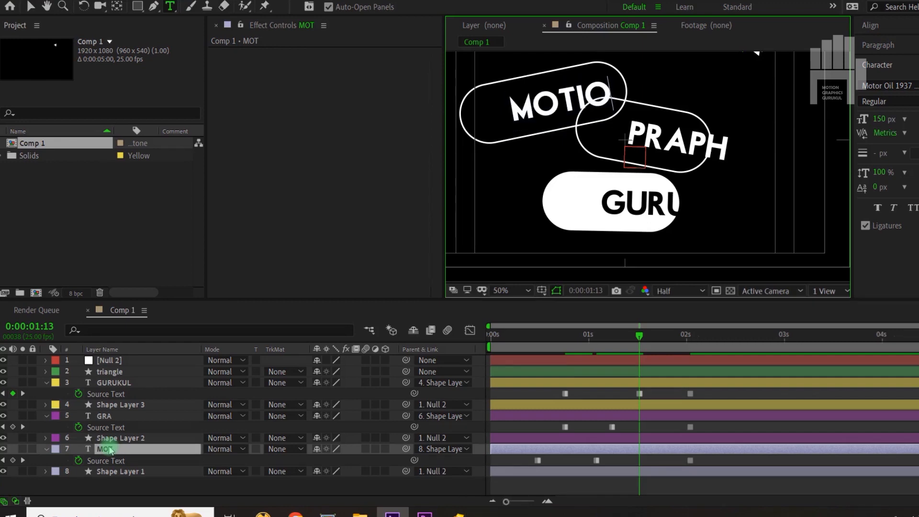
left_click_drag(597, 354, 659, 345)
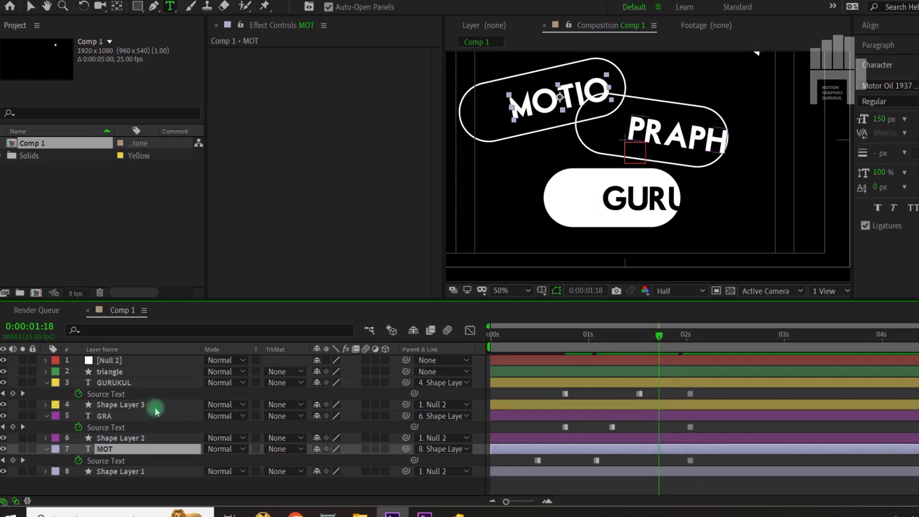
double_click(134, 416)
type("GRAPHIC")
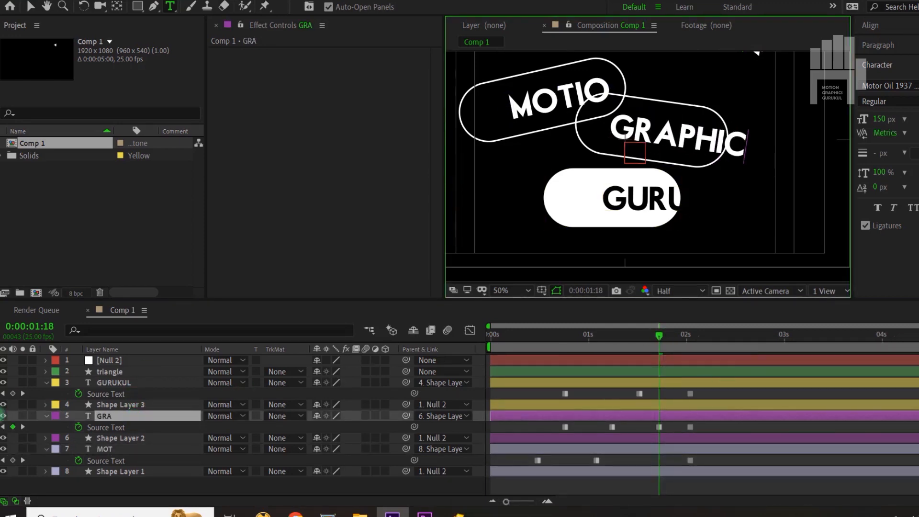
- Add a Source Text keyframe with the text GURU to the GURUKUL layer at 0:00:01:18
double_click(132, 382)
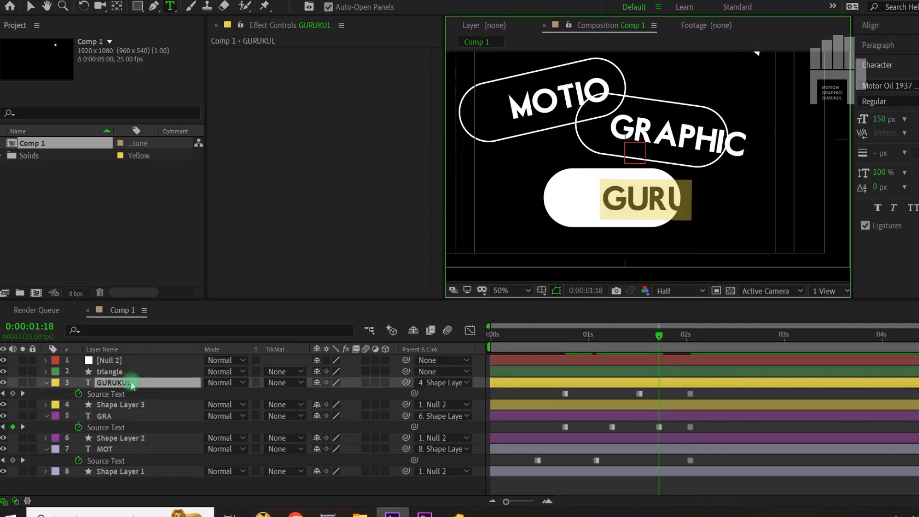
type("GURU")
left_click(220, 487)
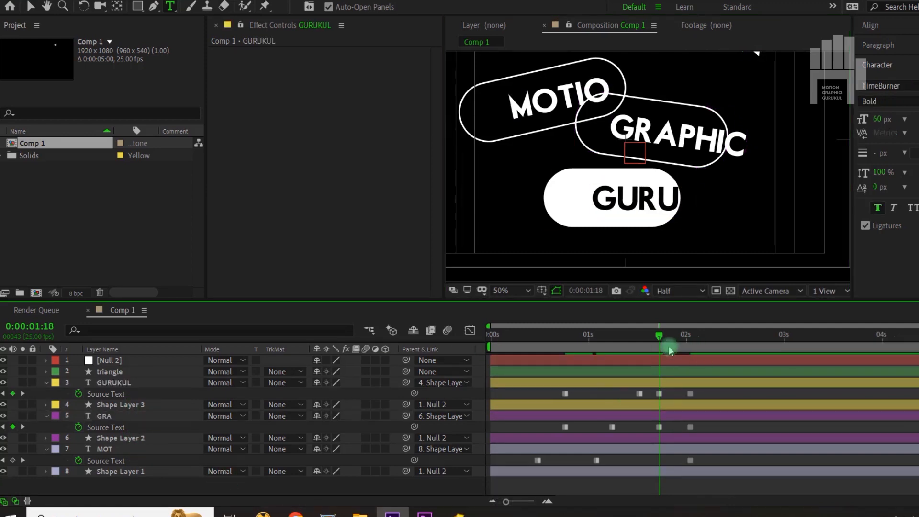
- At 0:00:02:02, create a two-line text layer reading AFTER EFFECTS TUTORIAL
left_click_drag(660, 337, 694, 338)
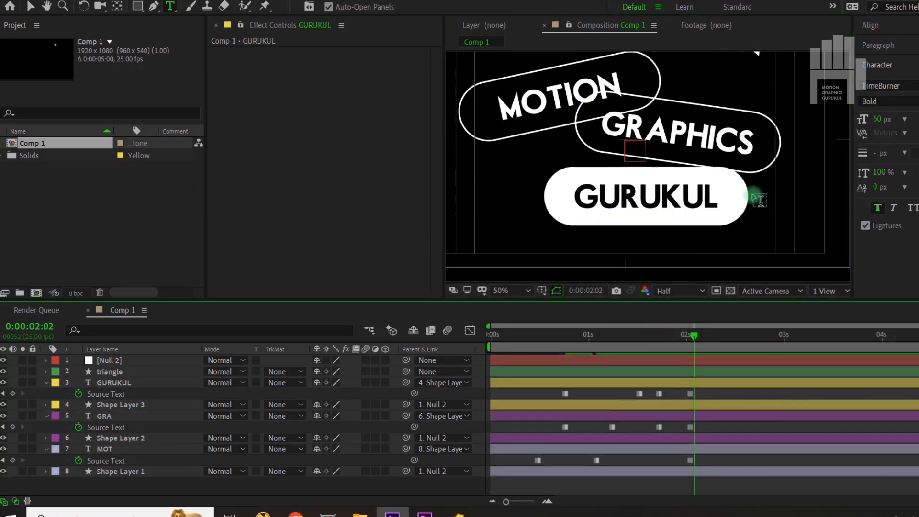
key("shift+slash")
left_click(486, 207)
type("AFTER")
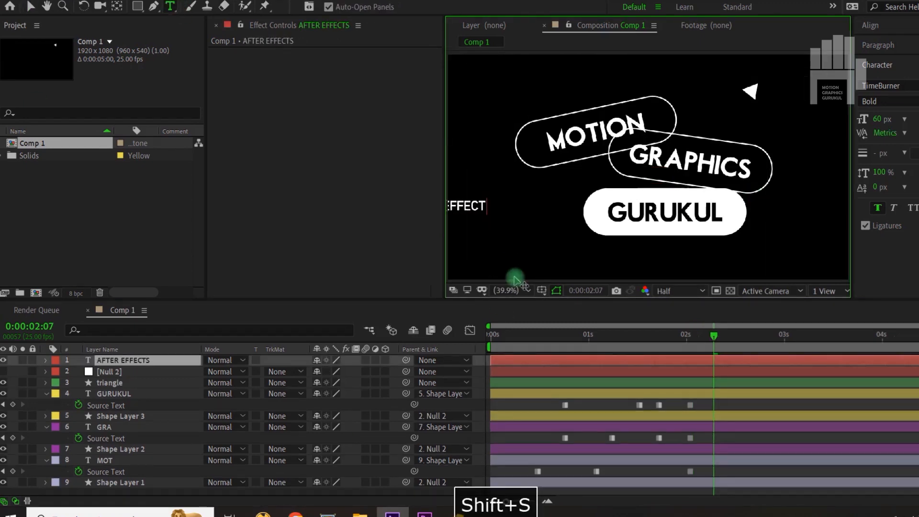
type(" EFFECTS")
key("Return")
type("TUTORIAL")
- Zoom the composition view out and position the AFTER EFFECTS TUTORIAL text within the frame
left_click(542, 290, "alt")
key("v")
left_click_drag(475, 210, 796, 90)
key("Up")
key("Up")
key("Up")
key("Up")
key("Up")
key("Down")
- Duplicate the text layer and change the copy's text to PREMIERE LIVE CHAT.... in the upper-right corner
key("ctrl+d")
key("Up")
double_click(153, 362)
type("PREMIE")
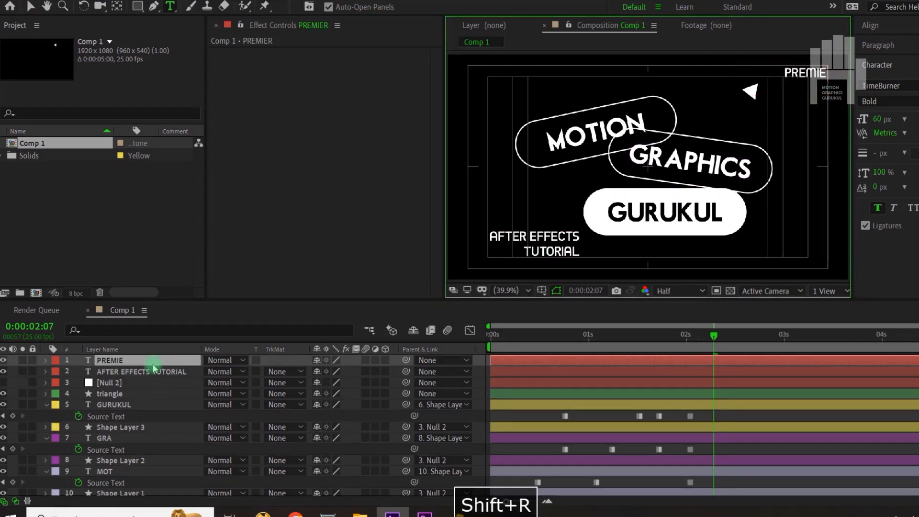
type("RE LIVE CHAT....")
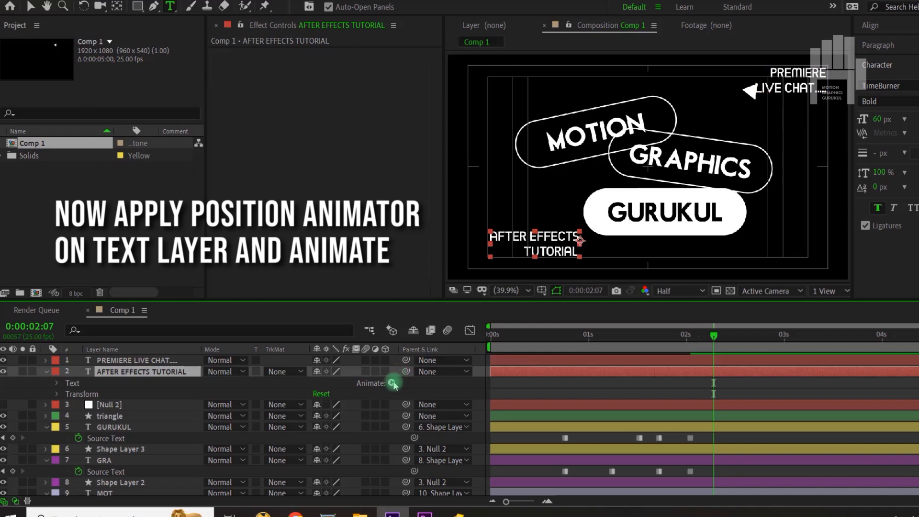
- Add a Position animator to the AFTER EFFECTS TUTORIAL layer and set its position offset to 222,0
left_click(392, 382)
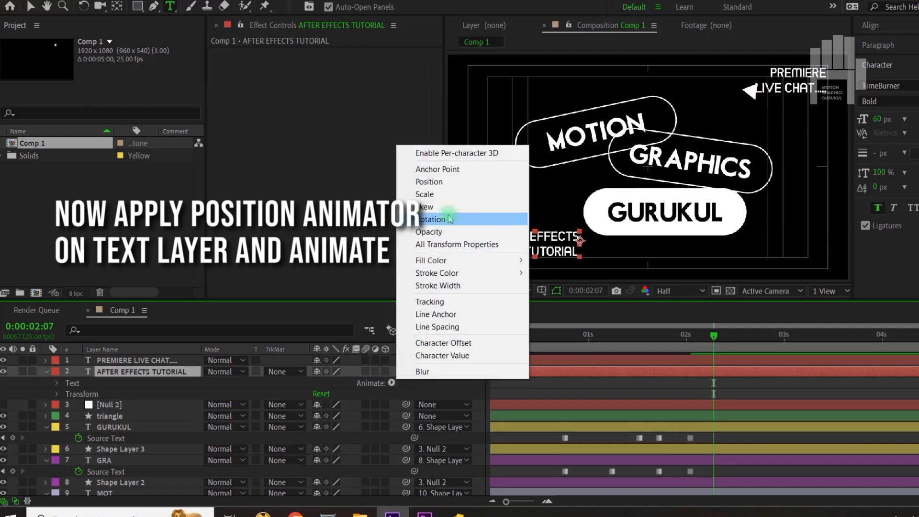
left_click(431, 181)
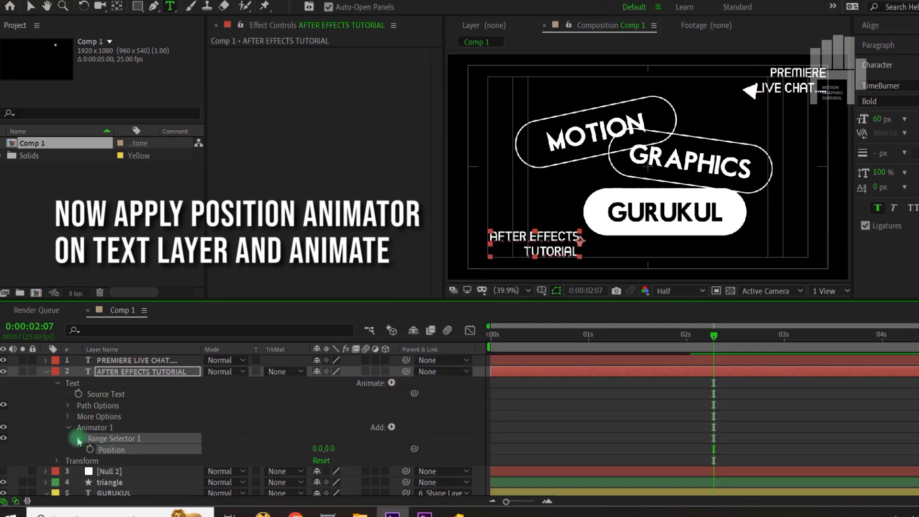
left_click_drag(341, 448, 448, 437)
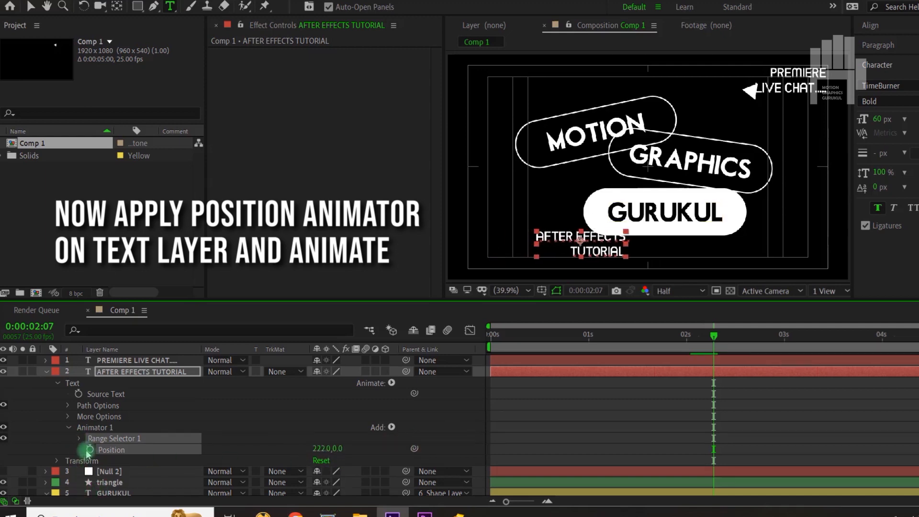
- Set the animator's range selector Based On option to Lines
left_click(79, 439)
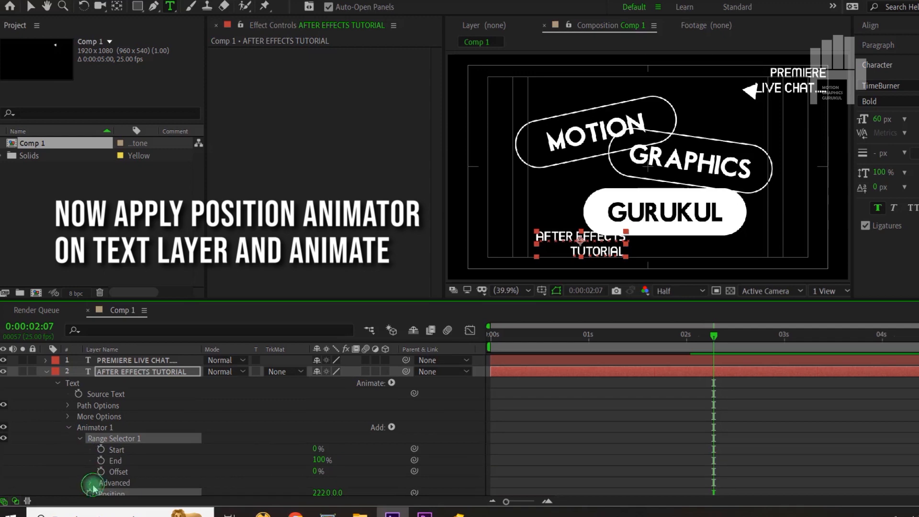
left_click(91, 483)
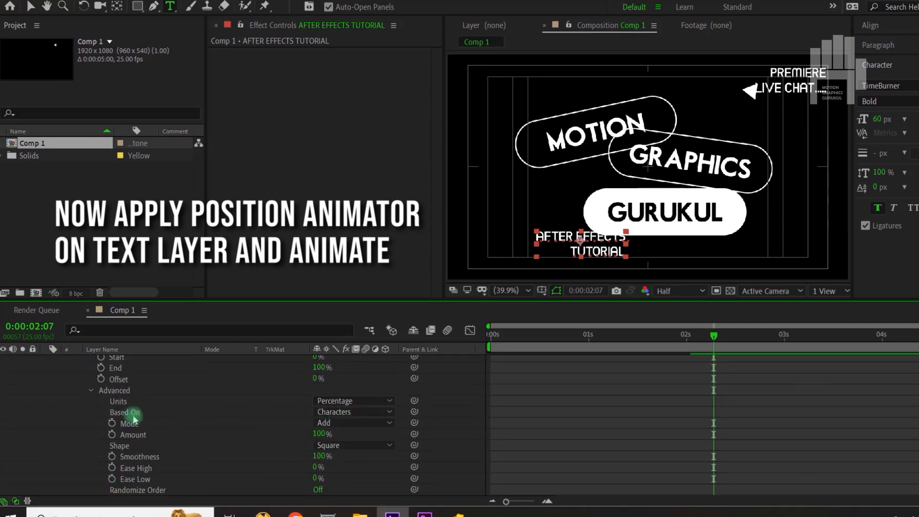
left_click(335, 412)
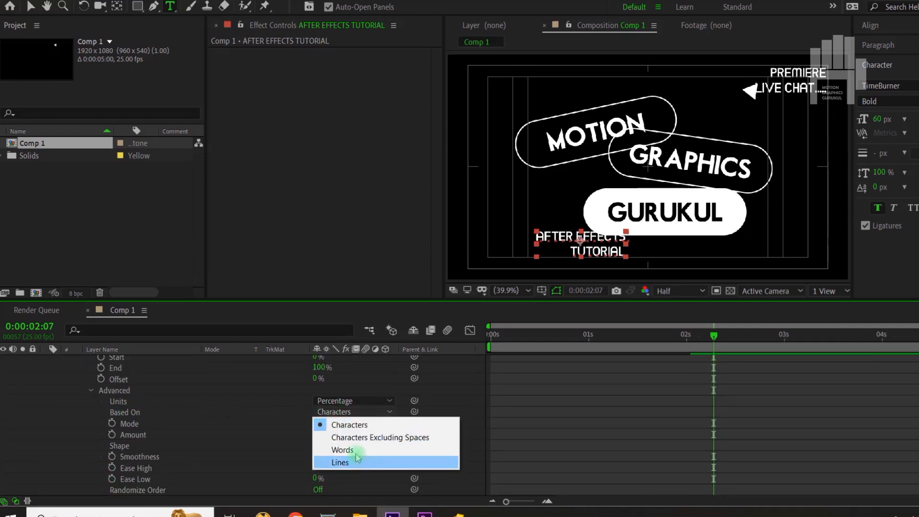
left_click(357, 459)
scroll(308, 431, "up", 4)
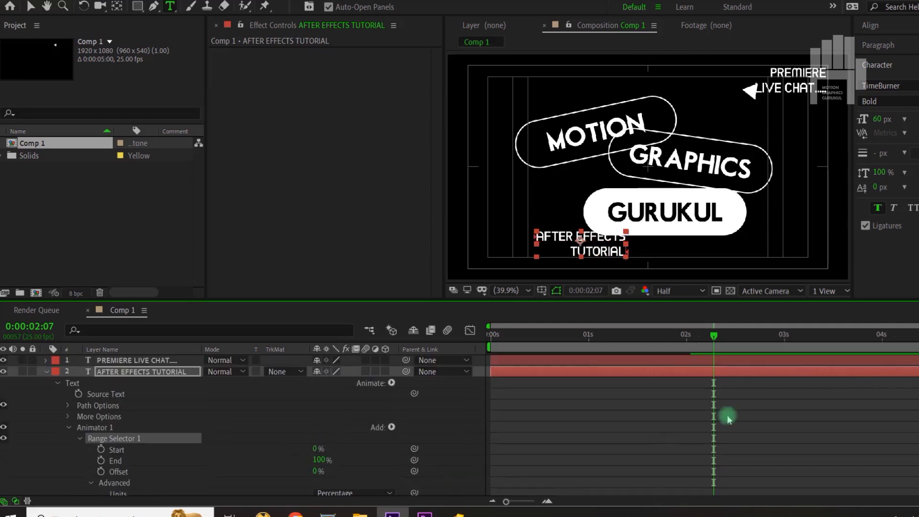
- Keyframe the range selector Start at 0% at 0:00:00:24 and 100% at 0:00:02:14
left_click_drag(716, 338, 587, 339)
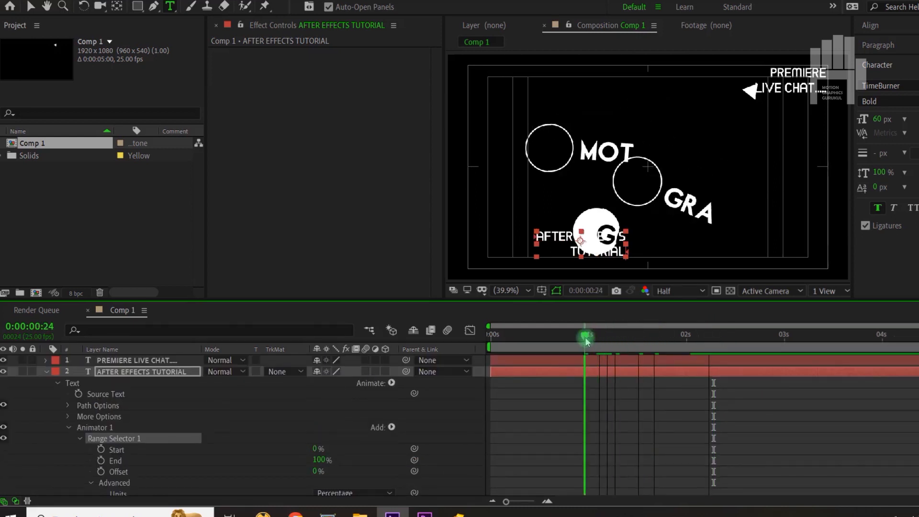
left_click(100, 449)
left_click_drag(596, 340, 743, 345)
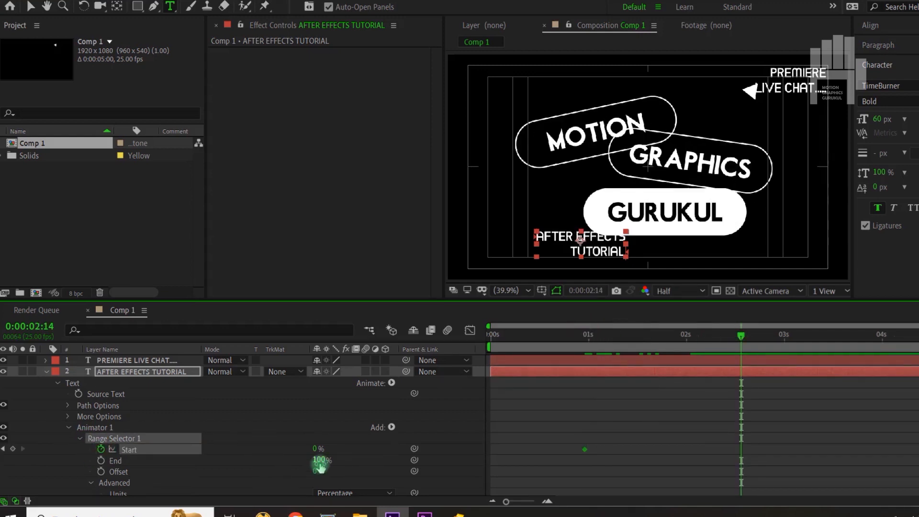
left_click_drag(362, 444, 456, 435)
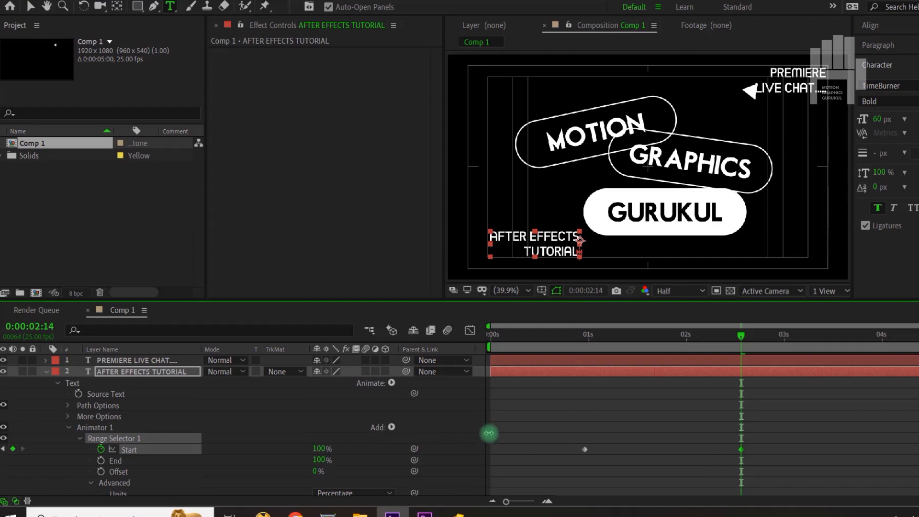
- Apply easy ease to the Start keyframes and steepen their speed curve in the graph editor
left_click_drag(760, 439, 566, 465)
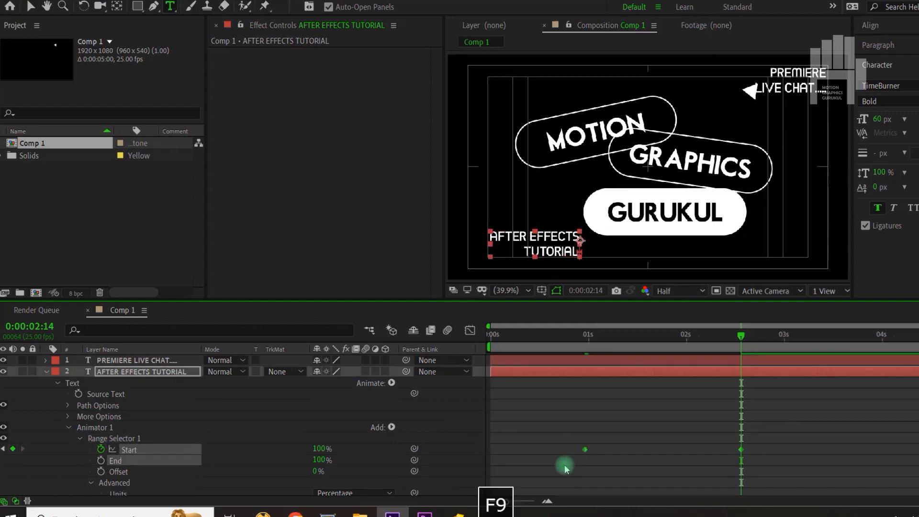
left_click(466, 331)
left_click_drag(769, 428, 662, 446)
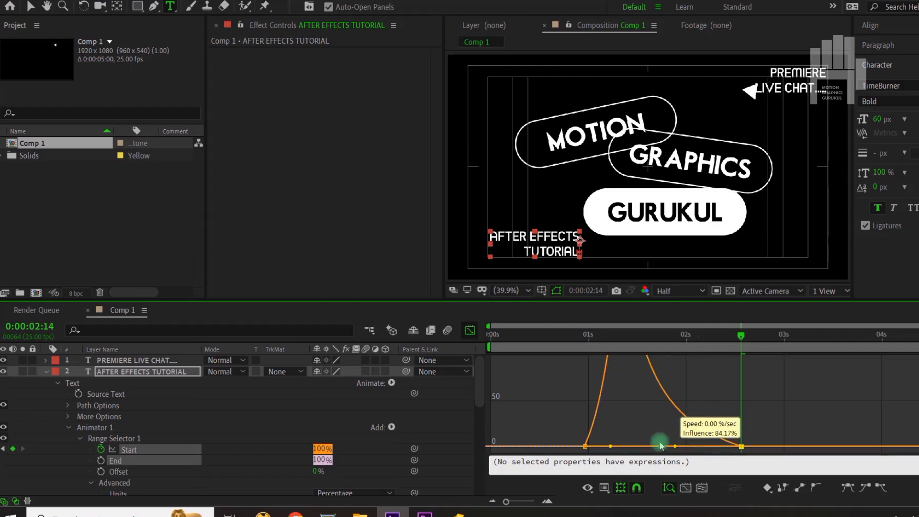
left_click(466, 331)
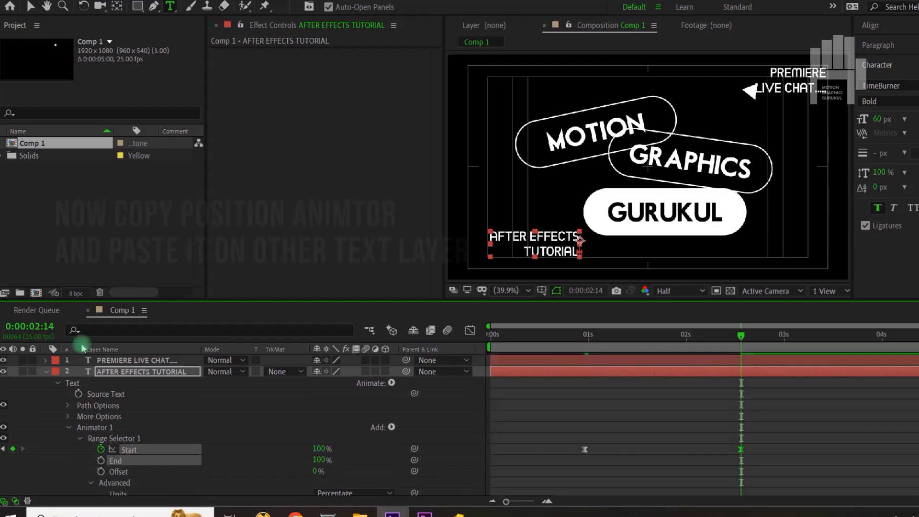
- Copy Animator 1 and paste it onto the PREMIERE LIVE CHAT.... layer at 0:00:00:24
left_click(106, 428)
key("ctrl+c")
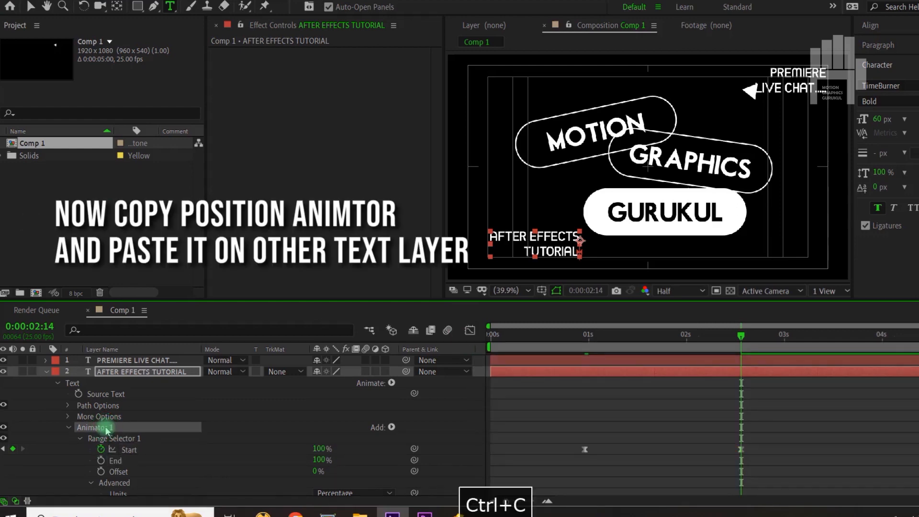
left_click_drag(736, 341, 584, 336)
left_click(117, 361)
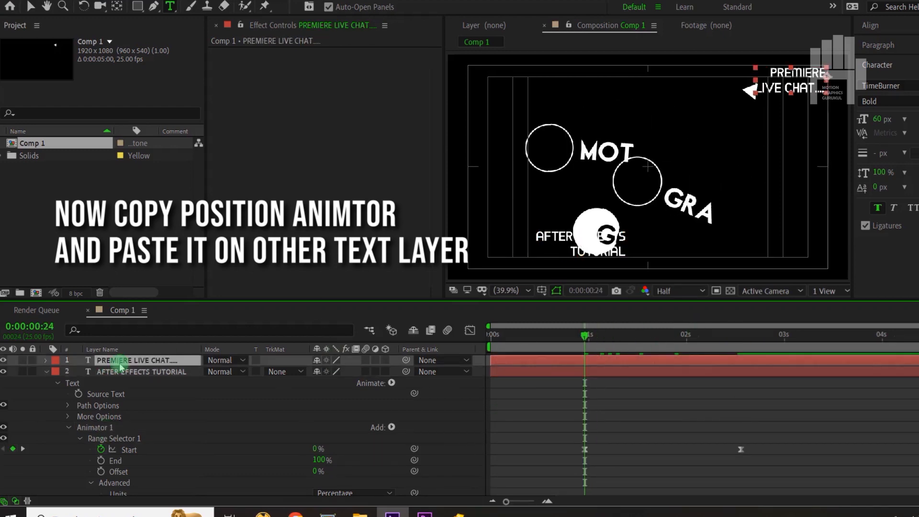
key("ctrl+v")
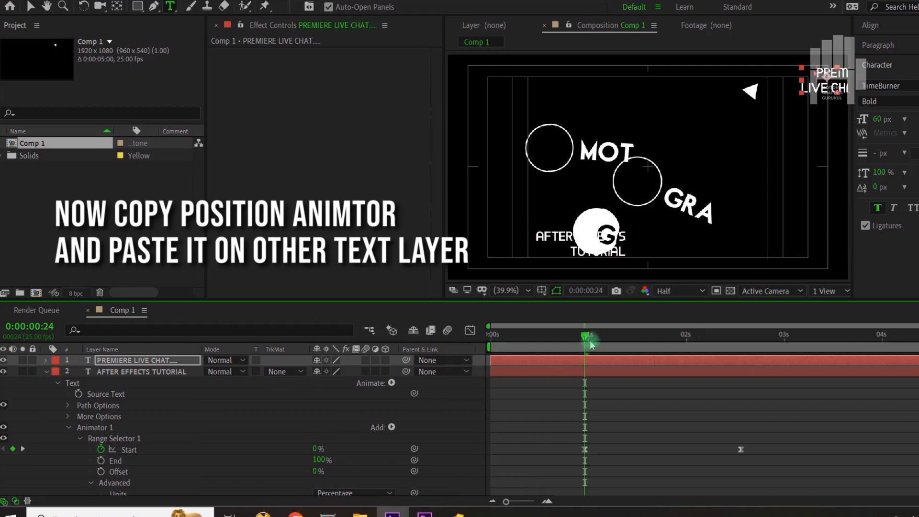
- Trim the start of both text layers to 0:00:01:02
left_click(177, 377, "ctrl")
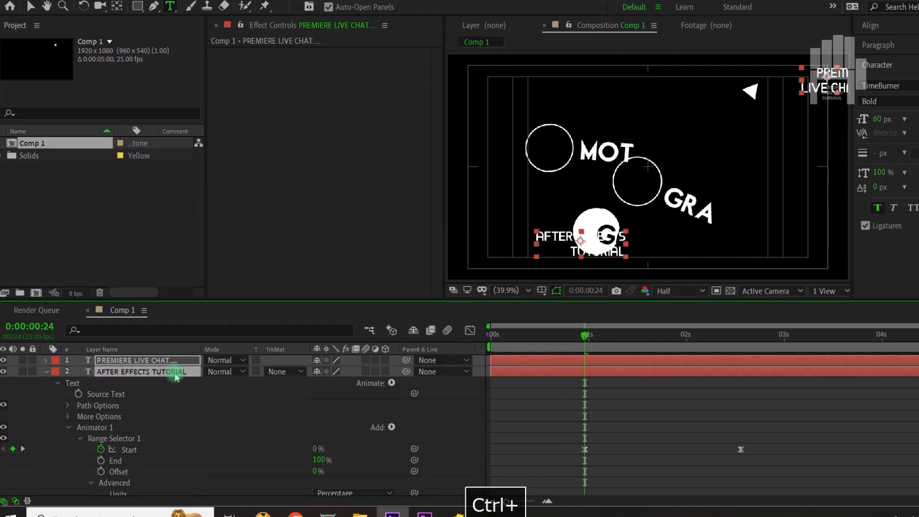
key("ctrl+Right")
key("ctrl+Right")
key("ctrl+Right")
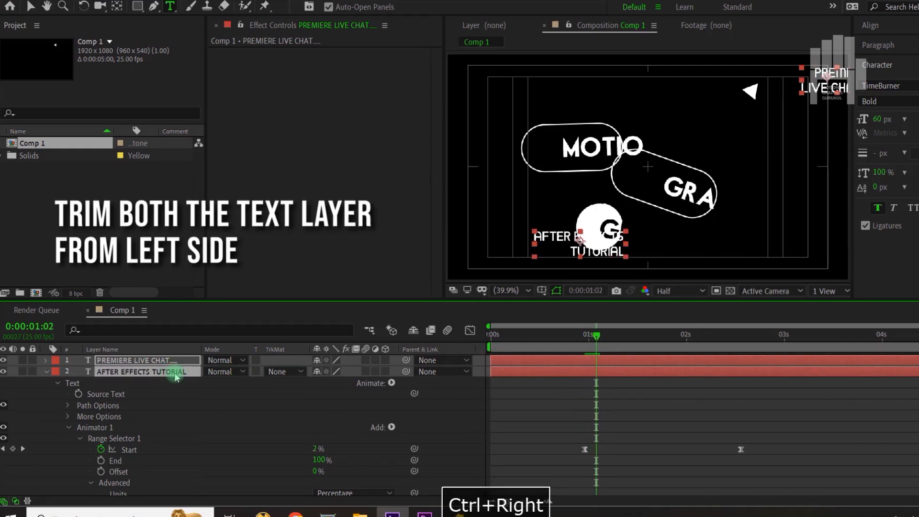
key("alt+bracketleft")
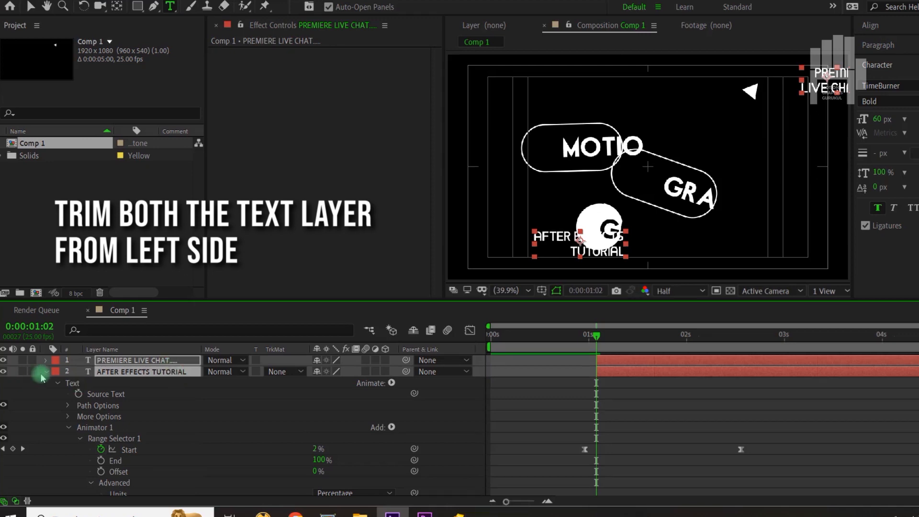
- Collapse the layer properties, recolour the text layers' labels and move the triangle layer to the top of the stack
left_click(46, 371)
left_click(46, 404)
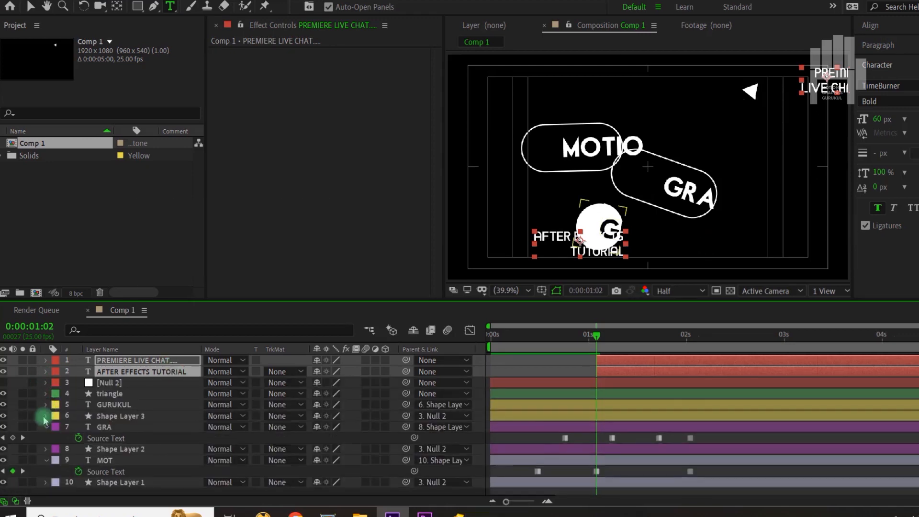
left_click(46, 427)
left_click(46, 449)
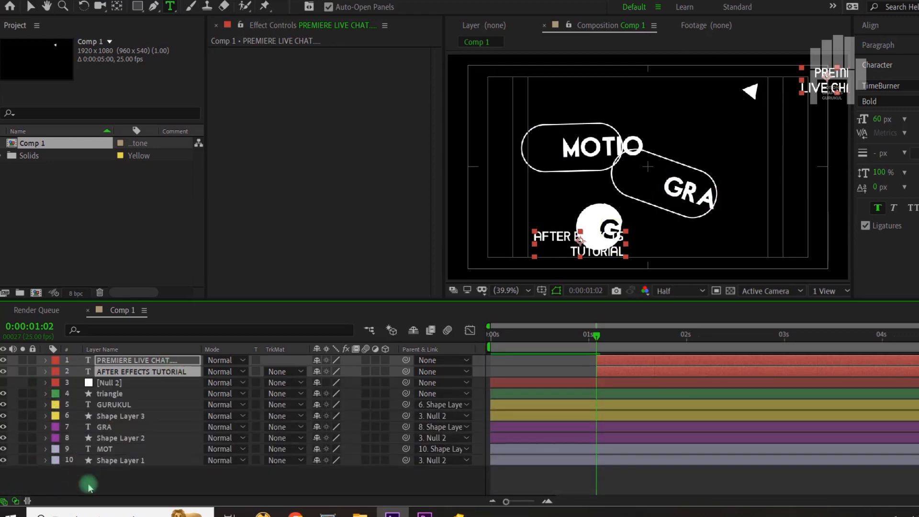
left_click(88, 484)
left_click(55, 382)
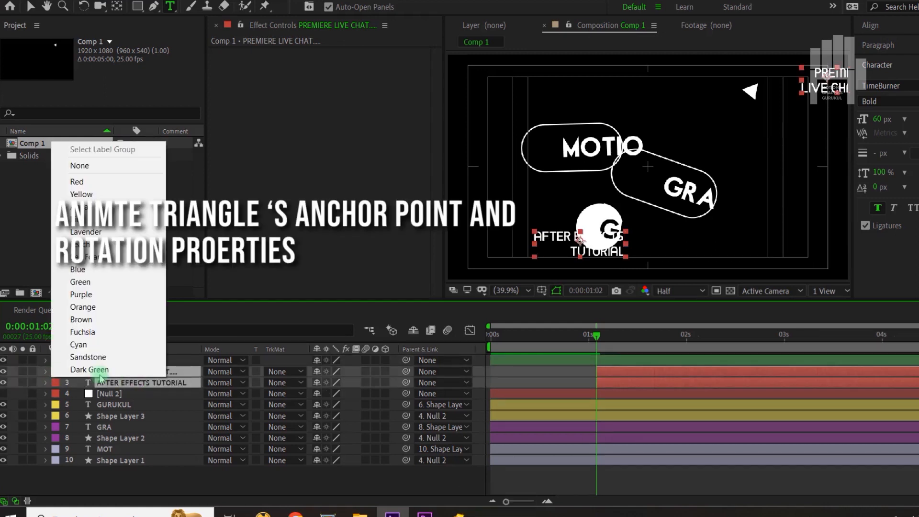
left_click(96, 344)
left_click(260, 484)
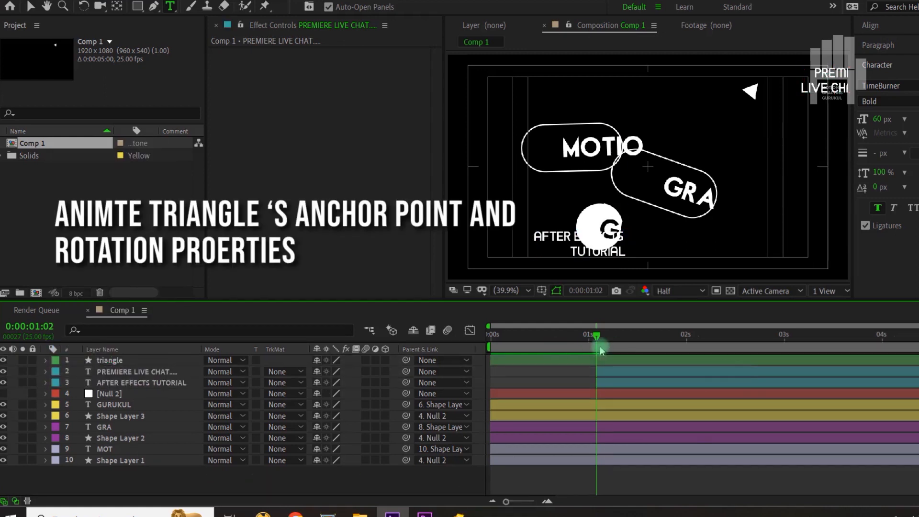
- Set the triangle's anchor point to 491.8, -358.6 and keyframe Anchor Point and Rotation at 0:00:01:02
left_click(128, 363)
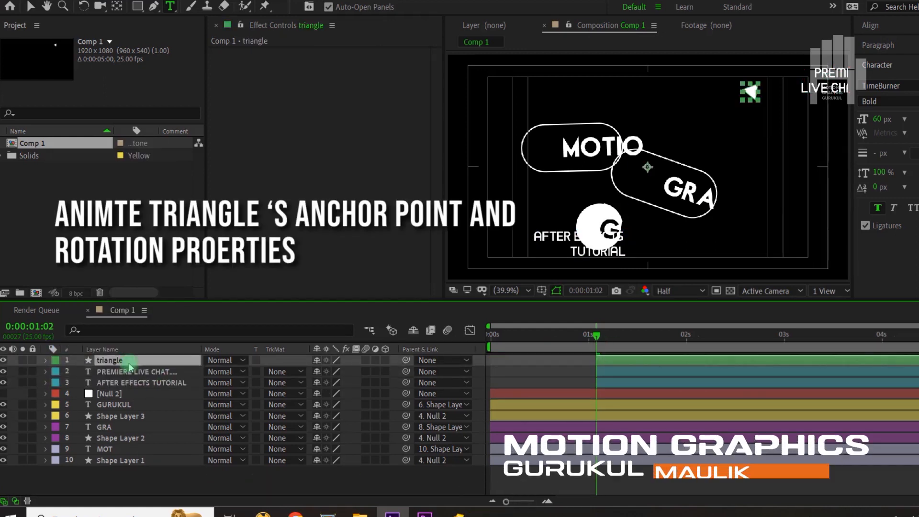
key("a")
key("shift+r")
left_click_drag(406, 361, 264, 416)
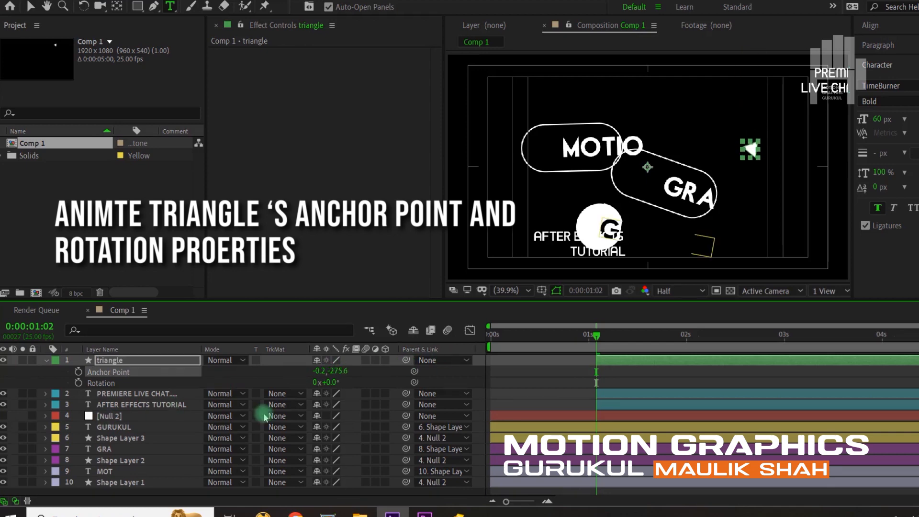
left_click_drag(298, 376, 324, 375)
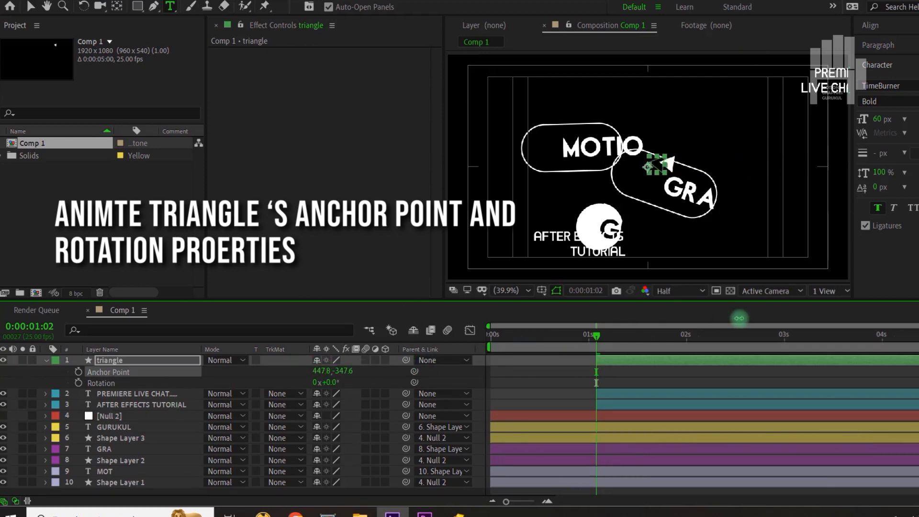
left_click_drag(739, 319, 749, 322)
left_click_drag(350, 372, 336, 374)
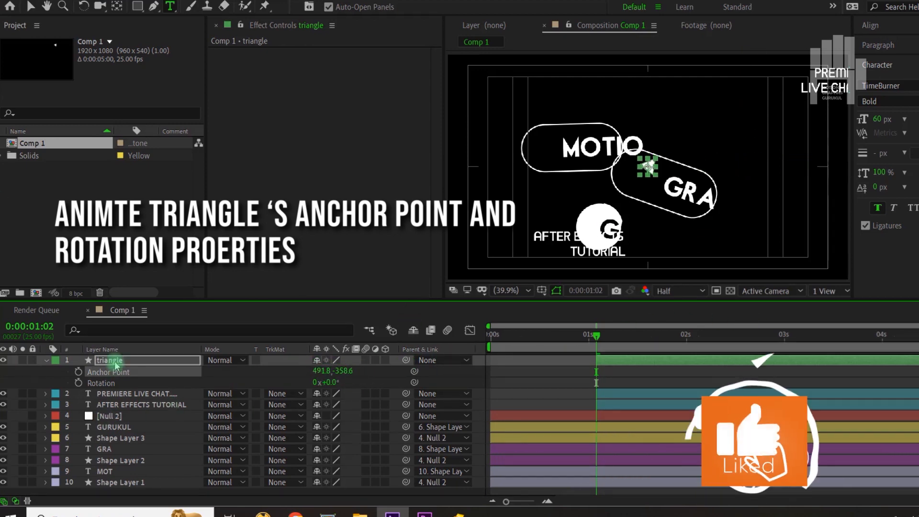
left_click(79, 371)
left_click(79, 383)
- At 0:00:03:00, set the triangle's anchor point to 118.8, -40.6 and its rotation to 12°
key("space")
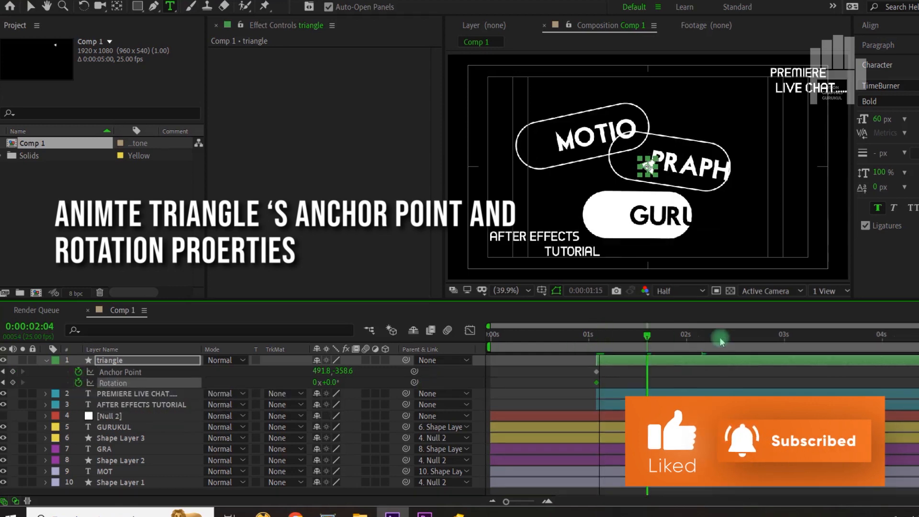
left_click_drag(721, 341, 785, 347)
left_click_drag(349, 371, 342, 372)
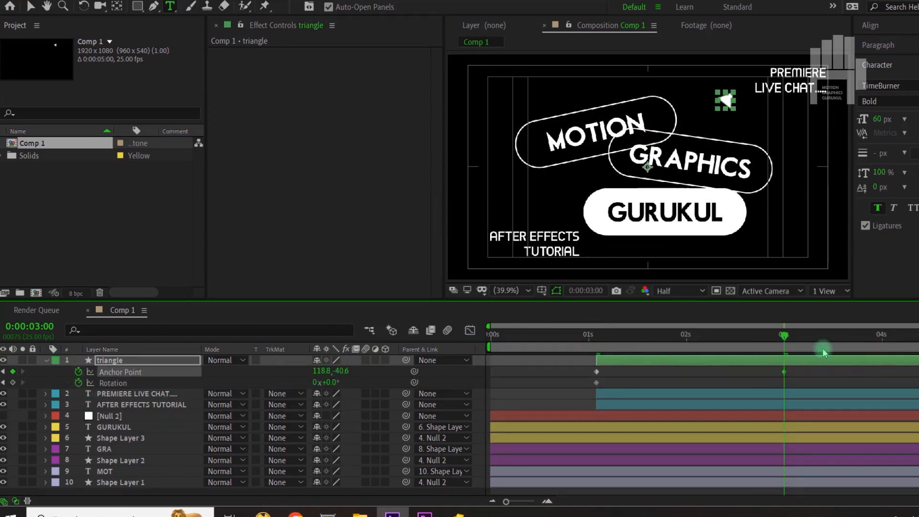
left_click_drag(335, 383, 341, 383)
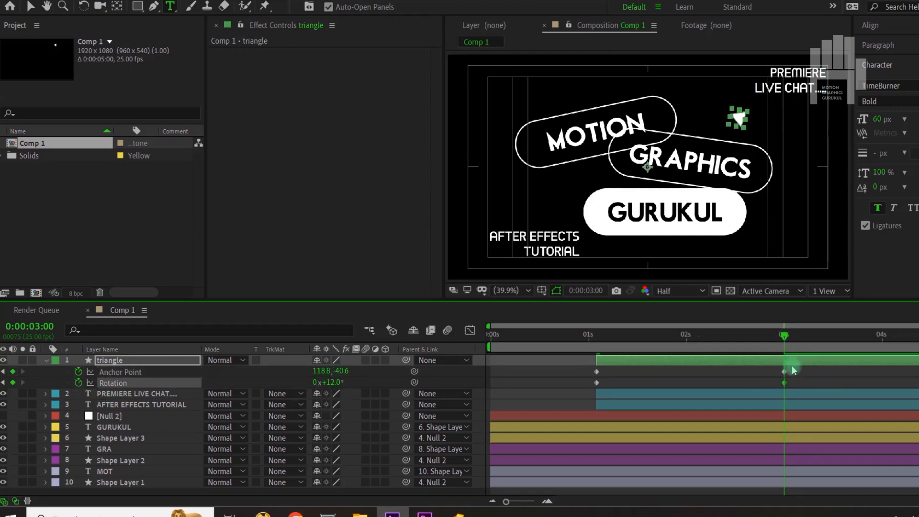
- Ease the triangle's keyframes, steepen their speed curve in the graph editor, and reselect the collapsed triangle layer
left_click_drag(791, 368, 576, 386)
key("F9")
left_click(470, 330)
left_click_drag(823, 421, 670, 444)
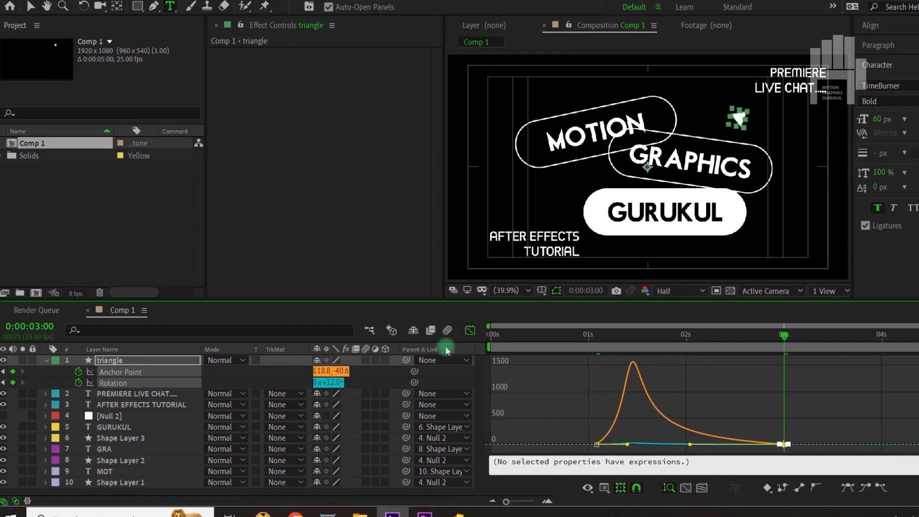
left_click(470, 330)
left_click(46, 360)
left_click(146, 360)
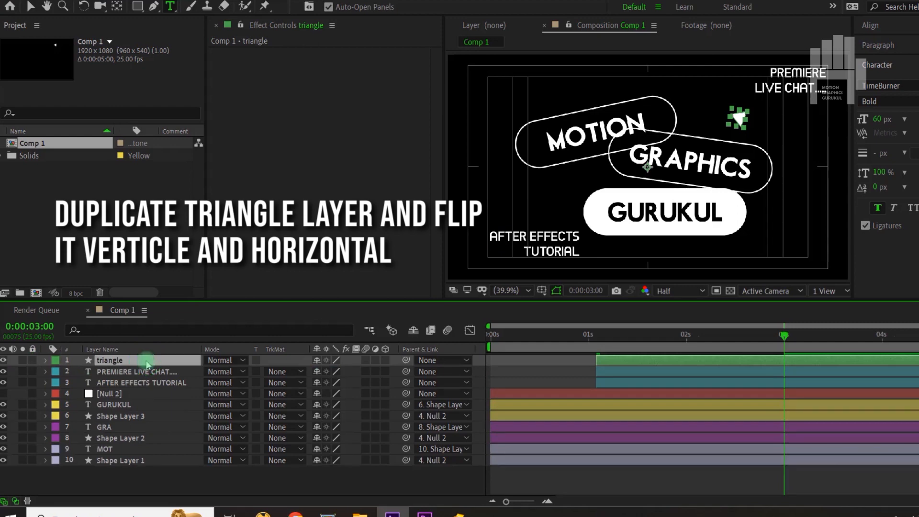
- Duplicate the triangle layer and flip the copy both horizontally and vertically
key("ctrl+d")
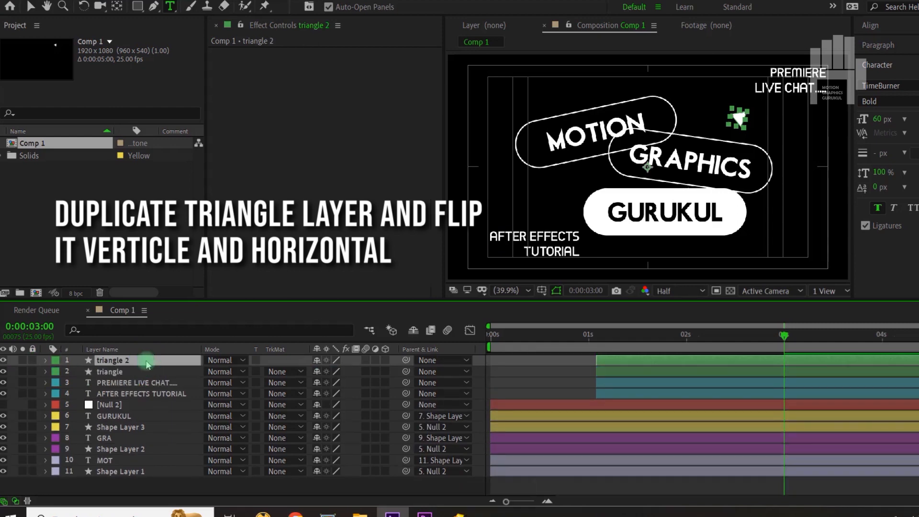
key("r")
right_click(146, 362)
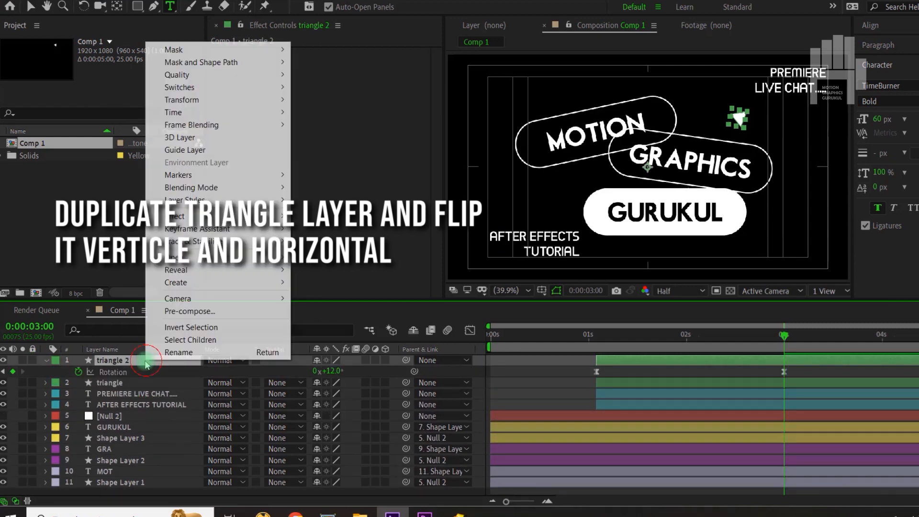
mouse_move(267, 99)
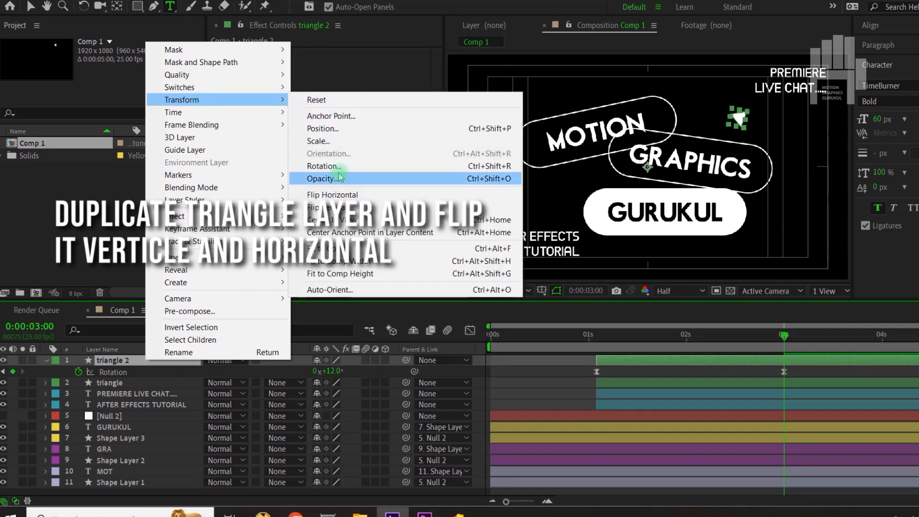
left_click(338, 195)
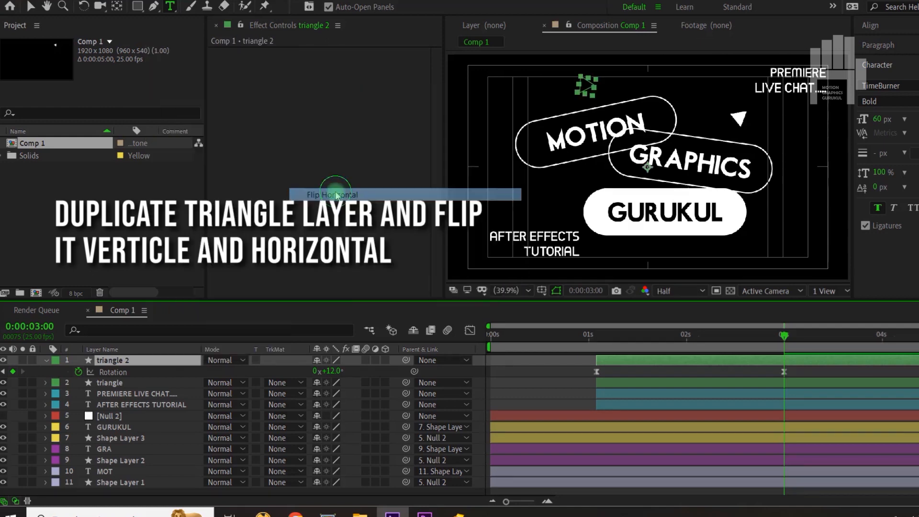
right_click(159, 364)
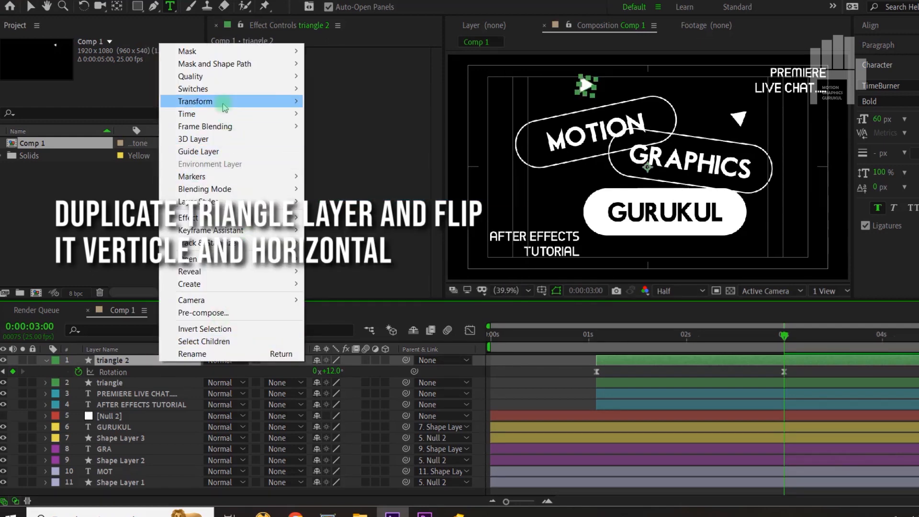
mouse_move(291, 101)
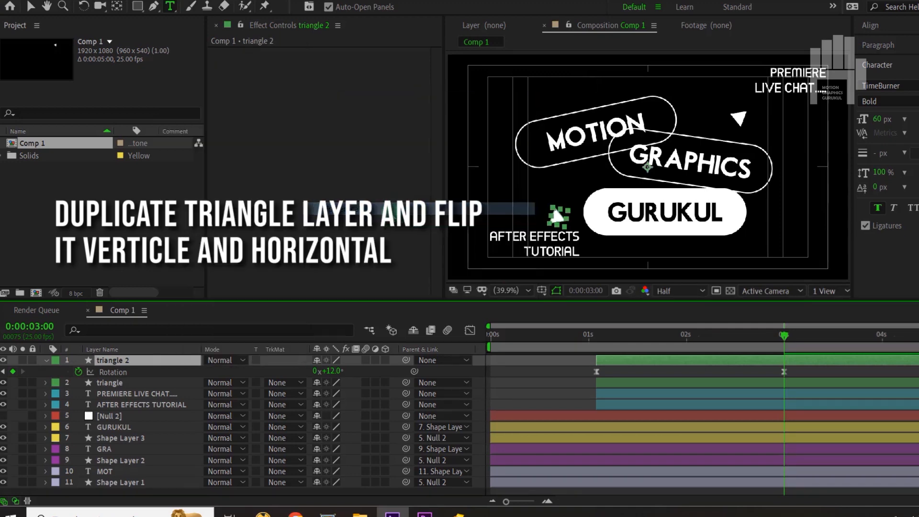
left_click(345, 208)
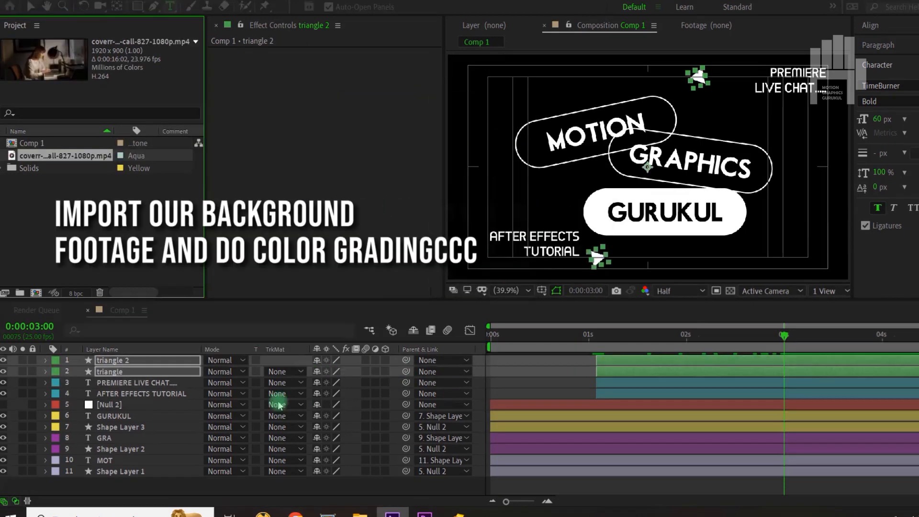
- Add the background video footage to the bottom of the layer stack and scale it to 231%
left_click_drag(53, 155, 119, 485)
key("s")
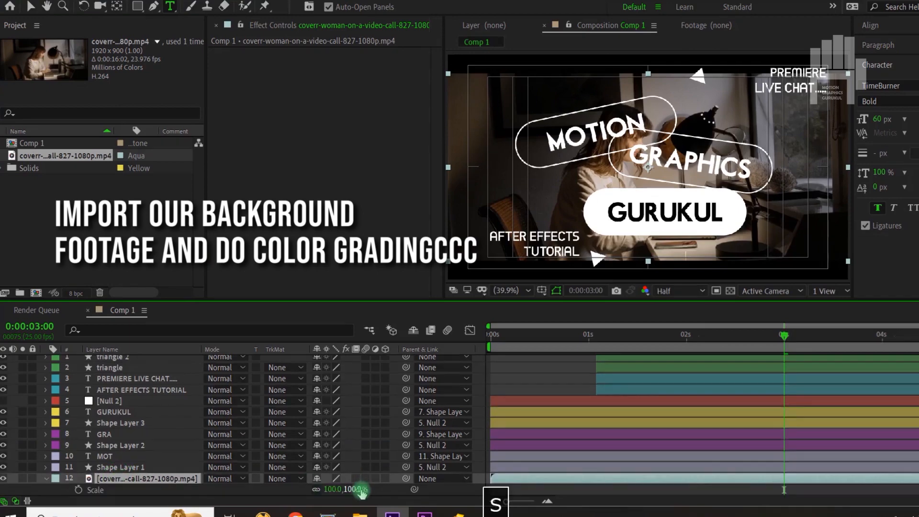
left_click_drag(344, 489, 431, 479)
- Apply a Black & White effect to the footage, set Reds to -85, and lower the footage's opacity to 41%
left_click(95, 2)
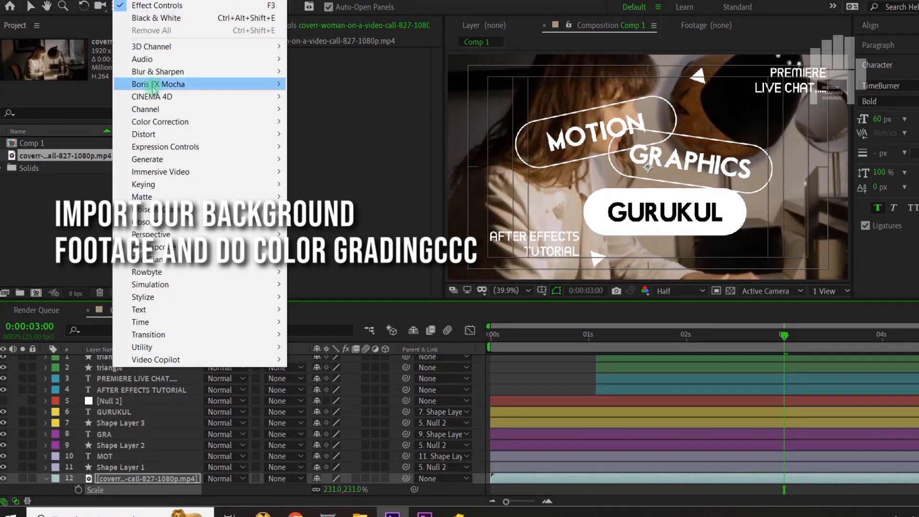
mouse_move(249, 121)
left_click(330, 119)
key("v")
left_click_drag(342, 64, 265, 64)
key("t")
left_click_drag(319, 489, 282, 490)
- Shorten the work area to end at about 2.7 seconds and preview the finished intro
left_click(541, 291)
left_click(551, 307)
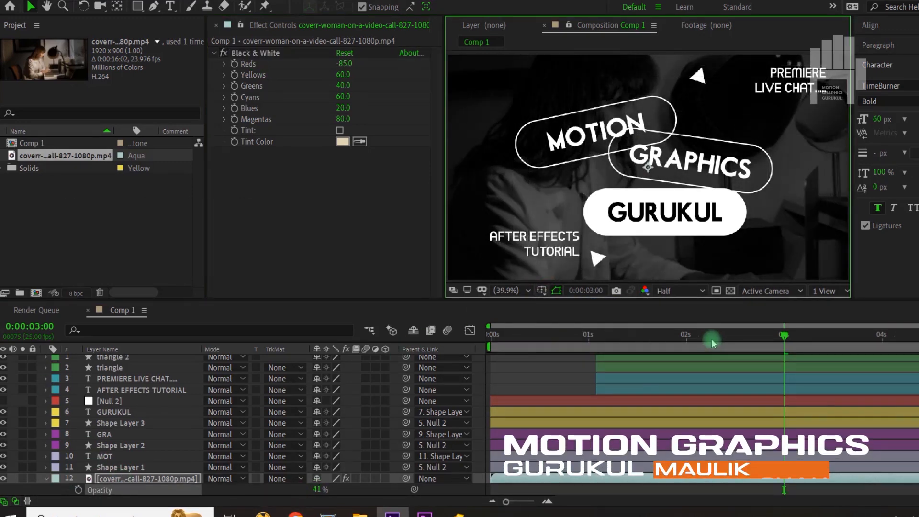
left_click_drag(785, 337, 753, 338)
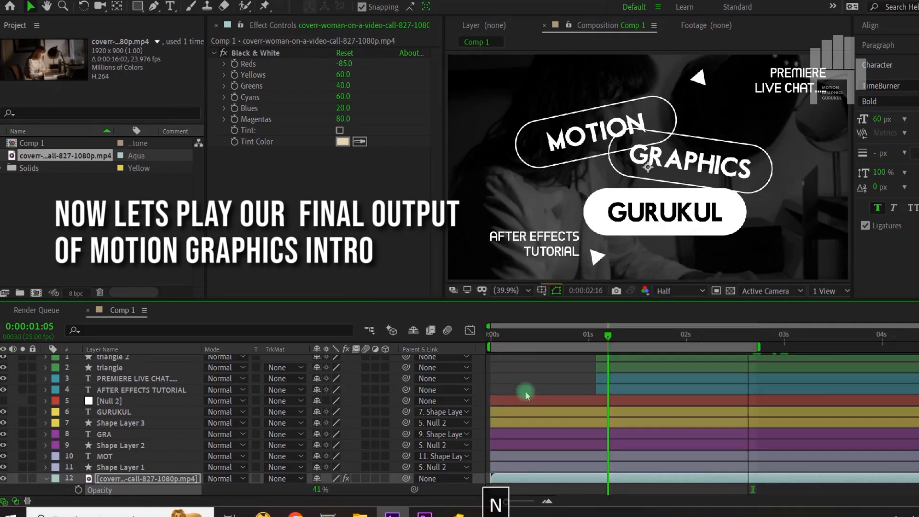